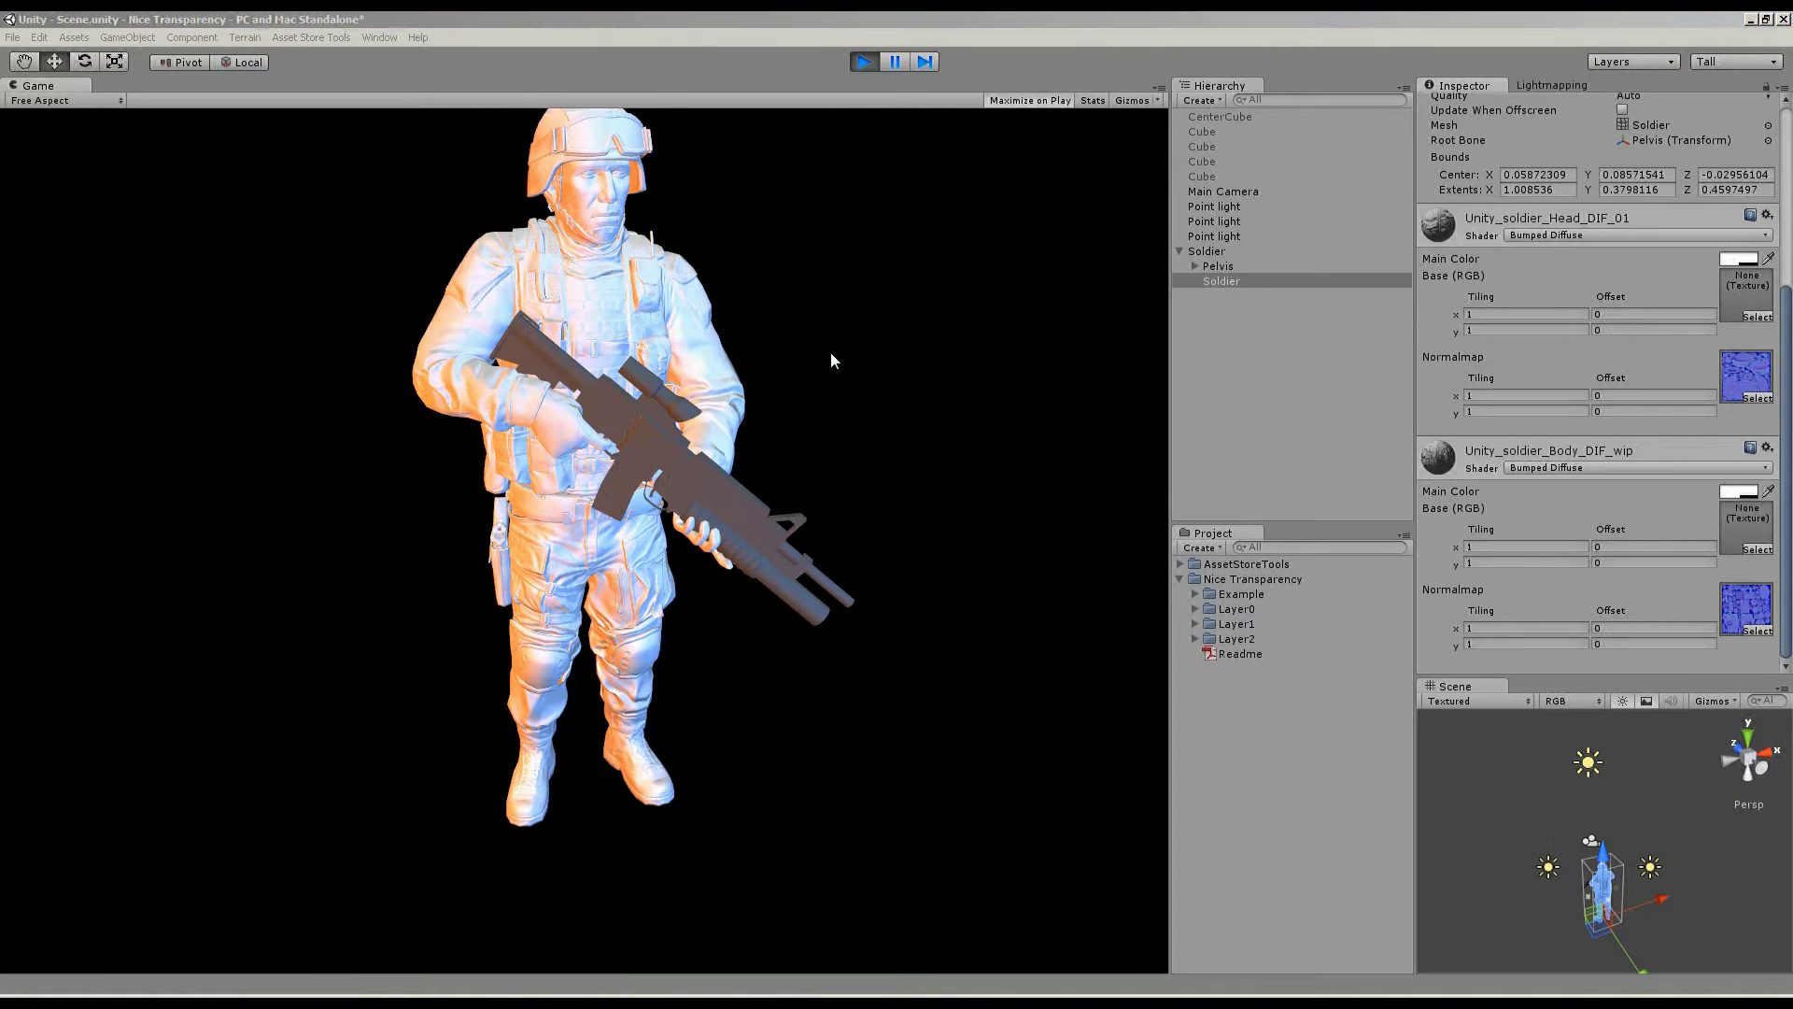
Set the soldier's head material shader to Transparent/Bumped Diffuse.
drag(891, 378, 953, 439)
drag(303, 569, 1027, 467)
drag(420, 477, 405, 432)
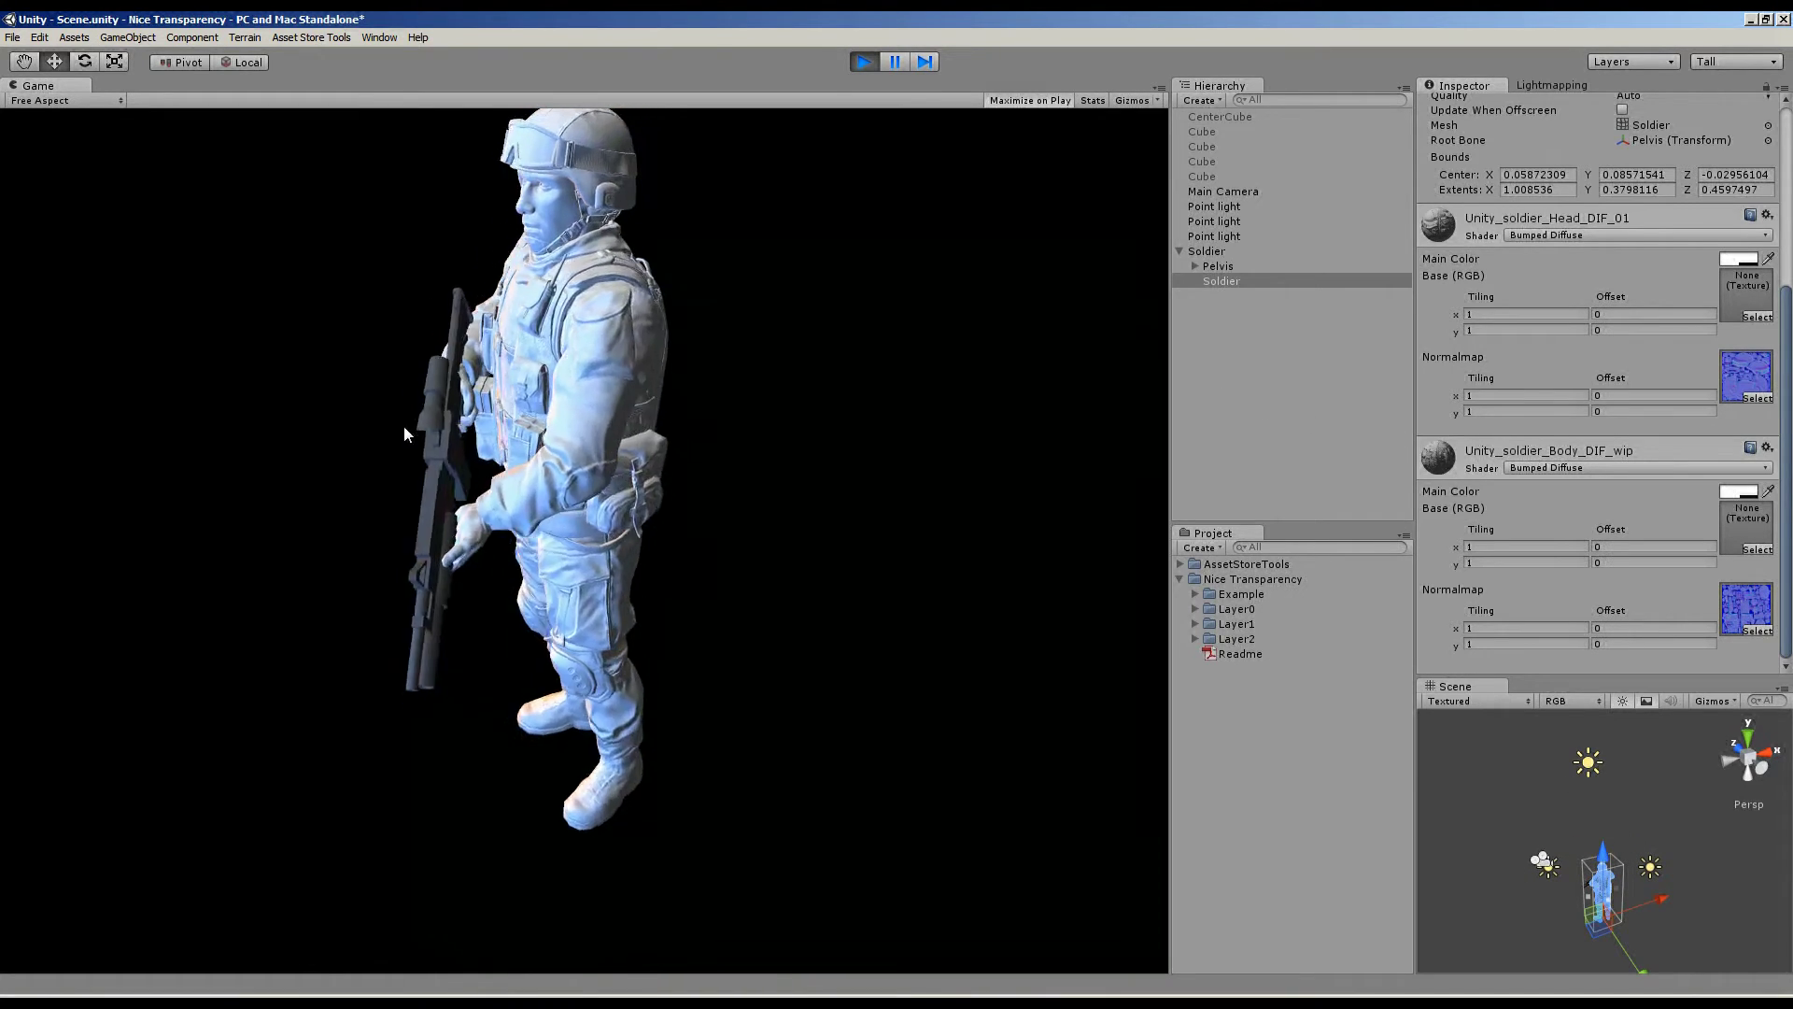
click(1553, 232)
click(1580, 252)
drag(1786, 362, 1791, 269)
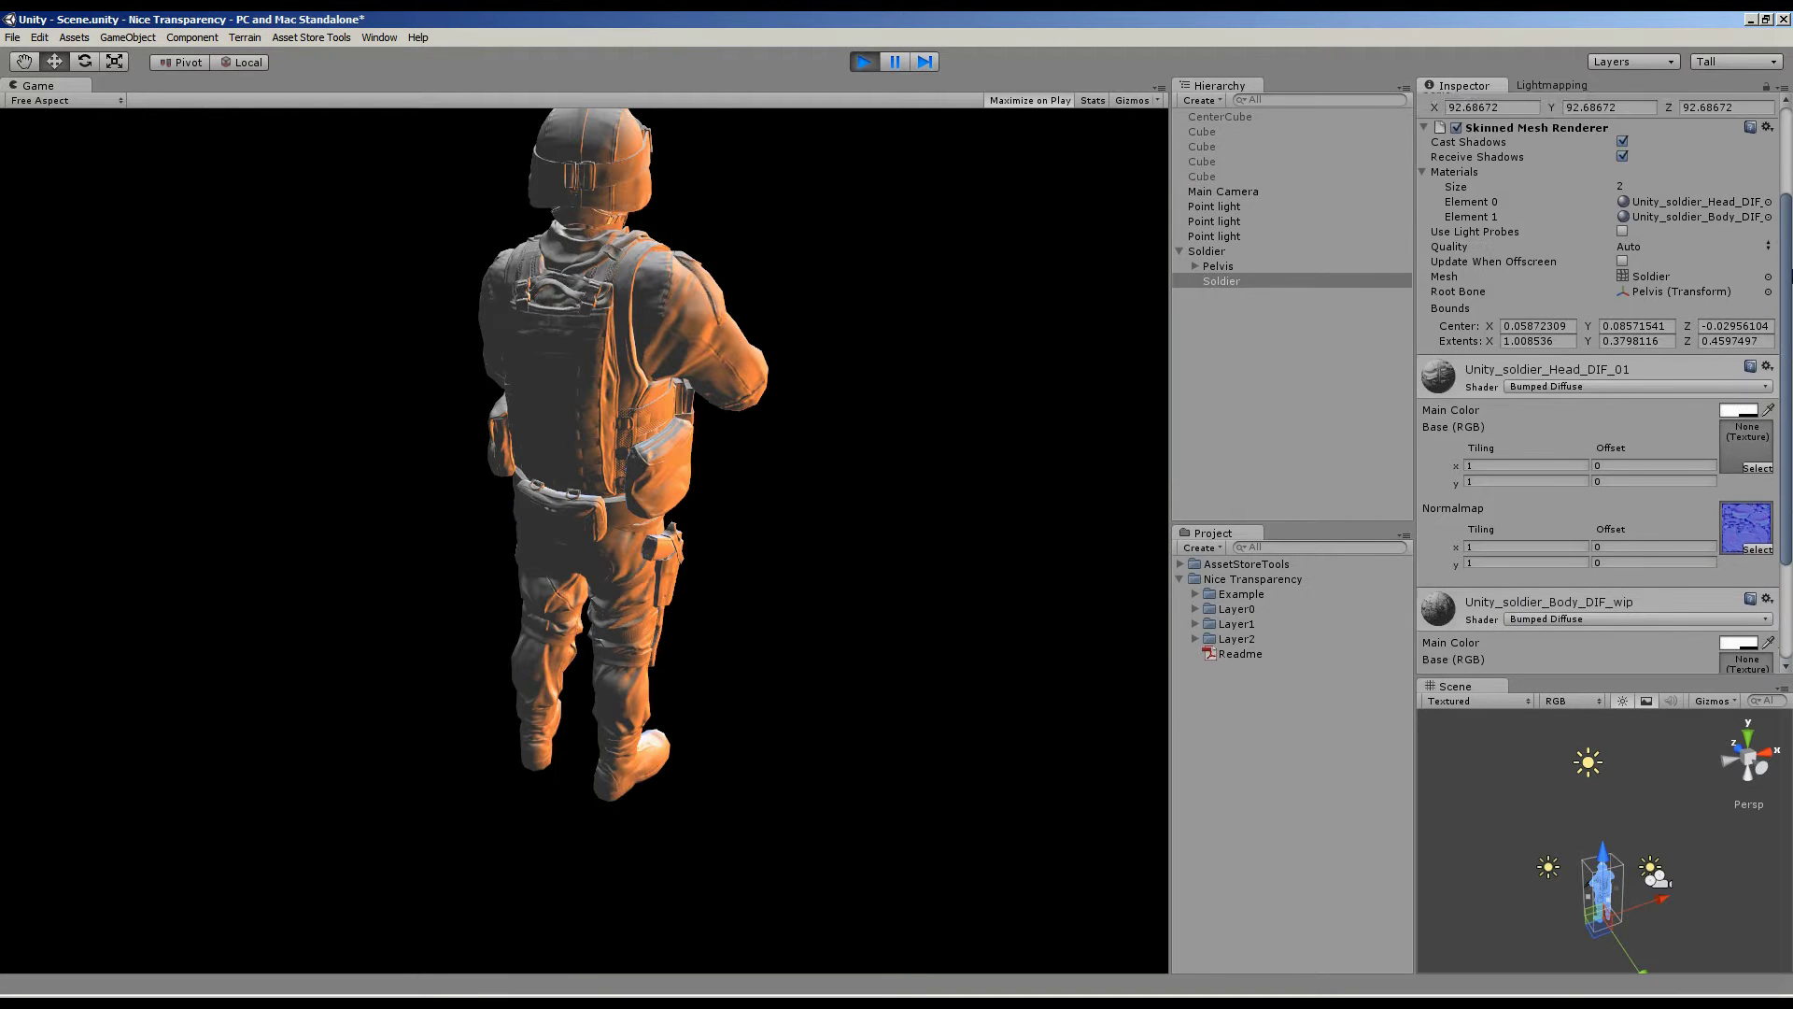
scroll(1615, 233, down, 3)
click(1610, 235)
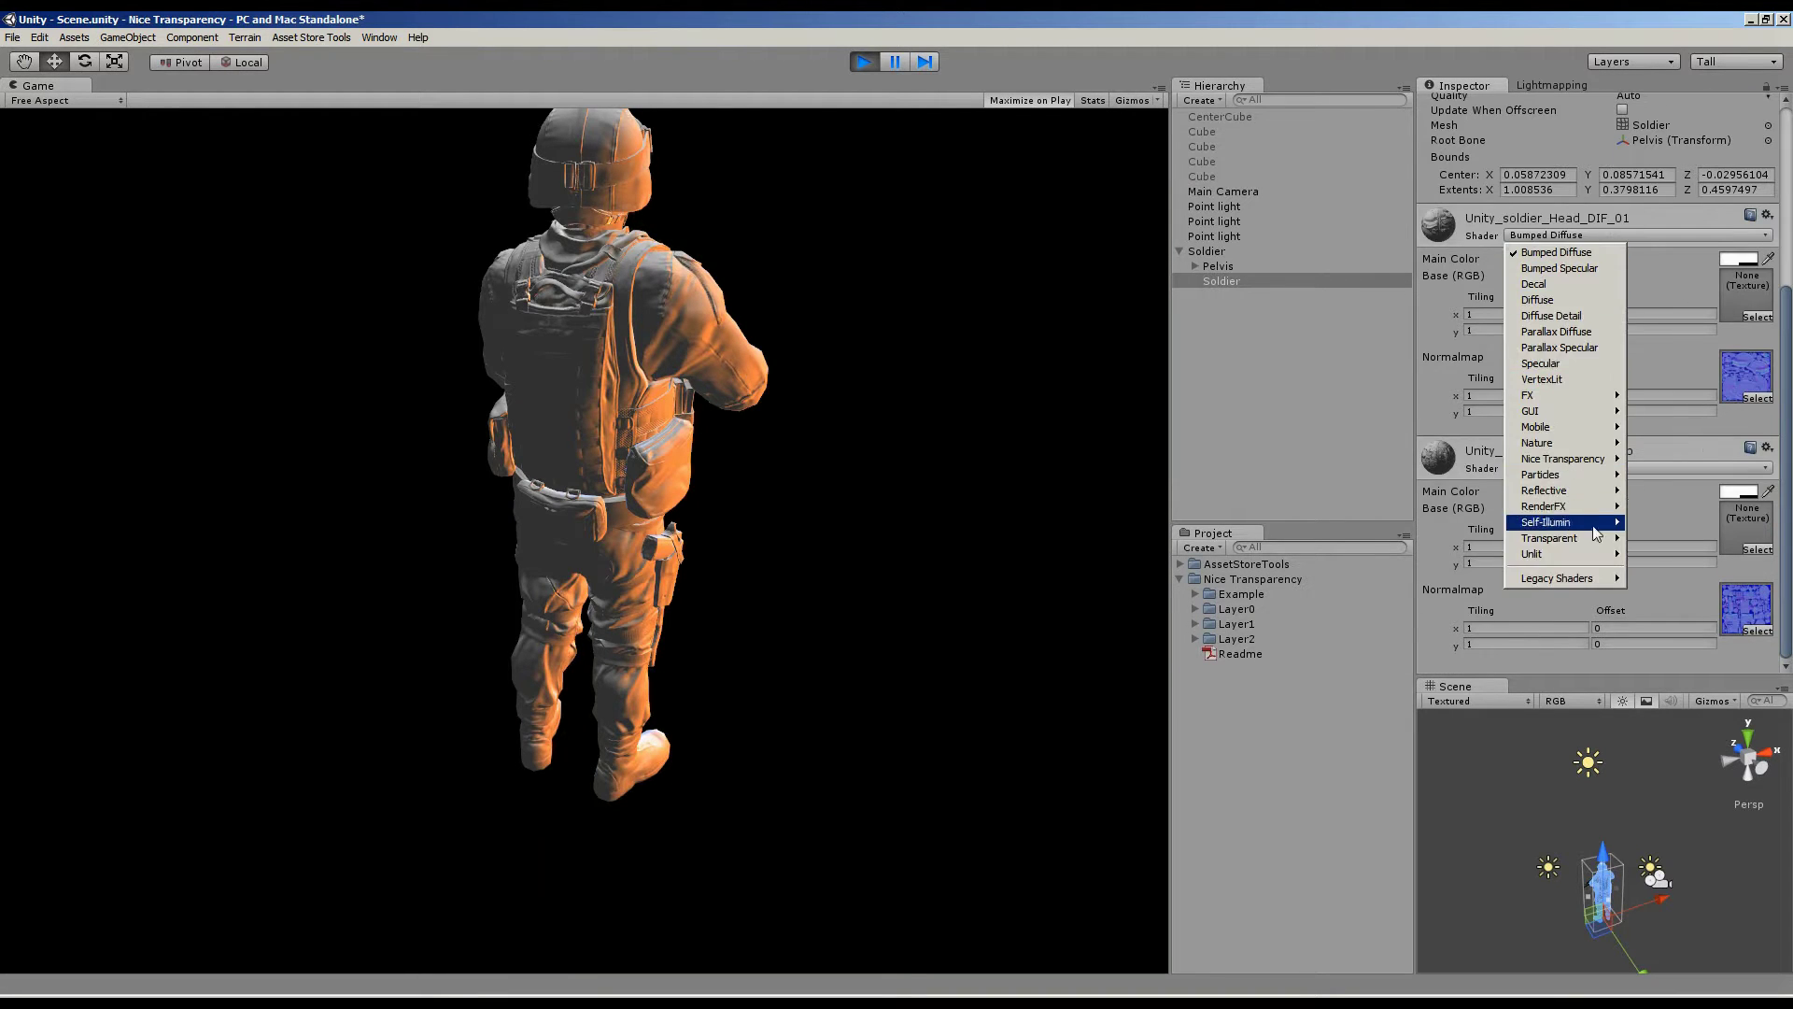
mouse_move(1599, 542)
click(1687, 541)
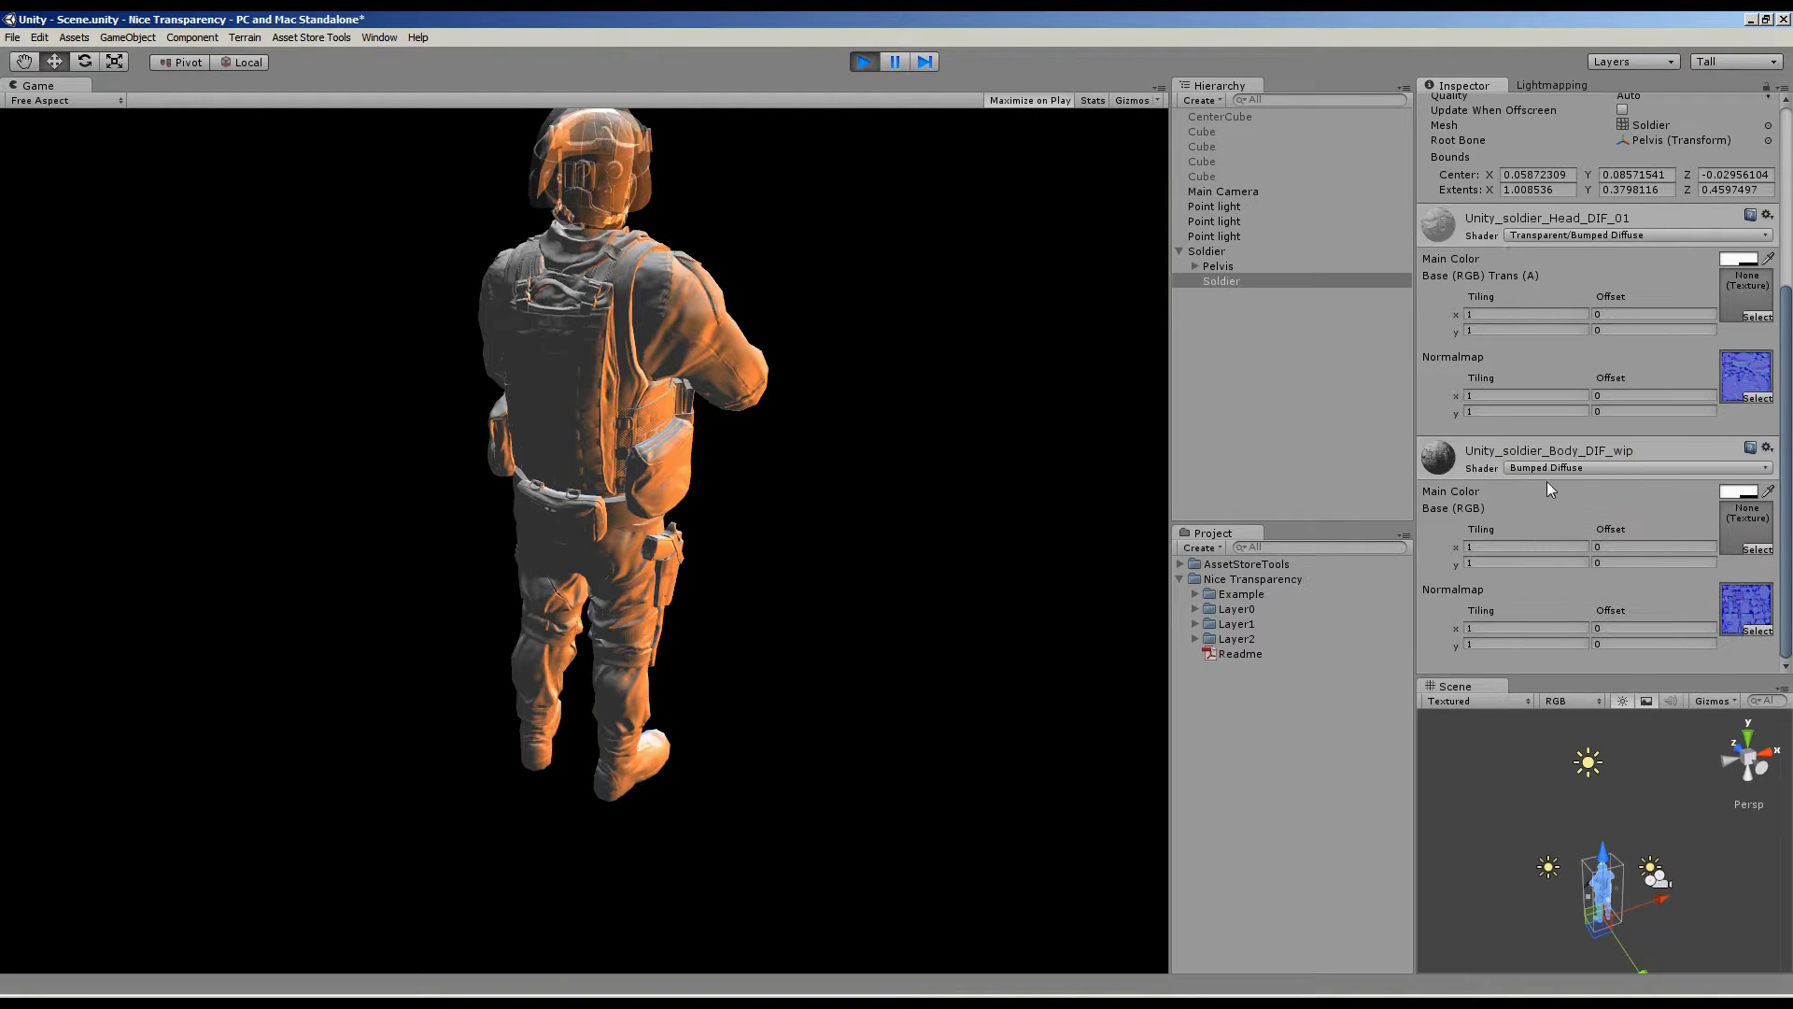
Give the body material the same Transparent/Bumped Diffuse shader.
click(1551, 467)
mouse_move(1573, 772)
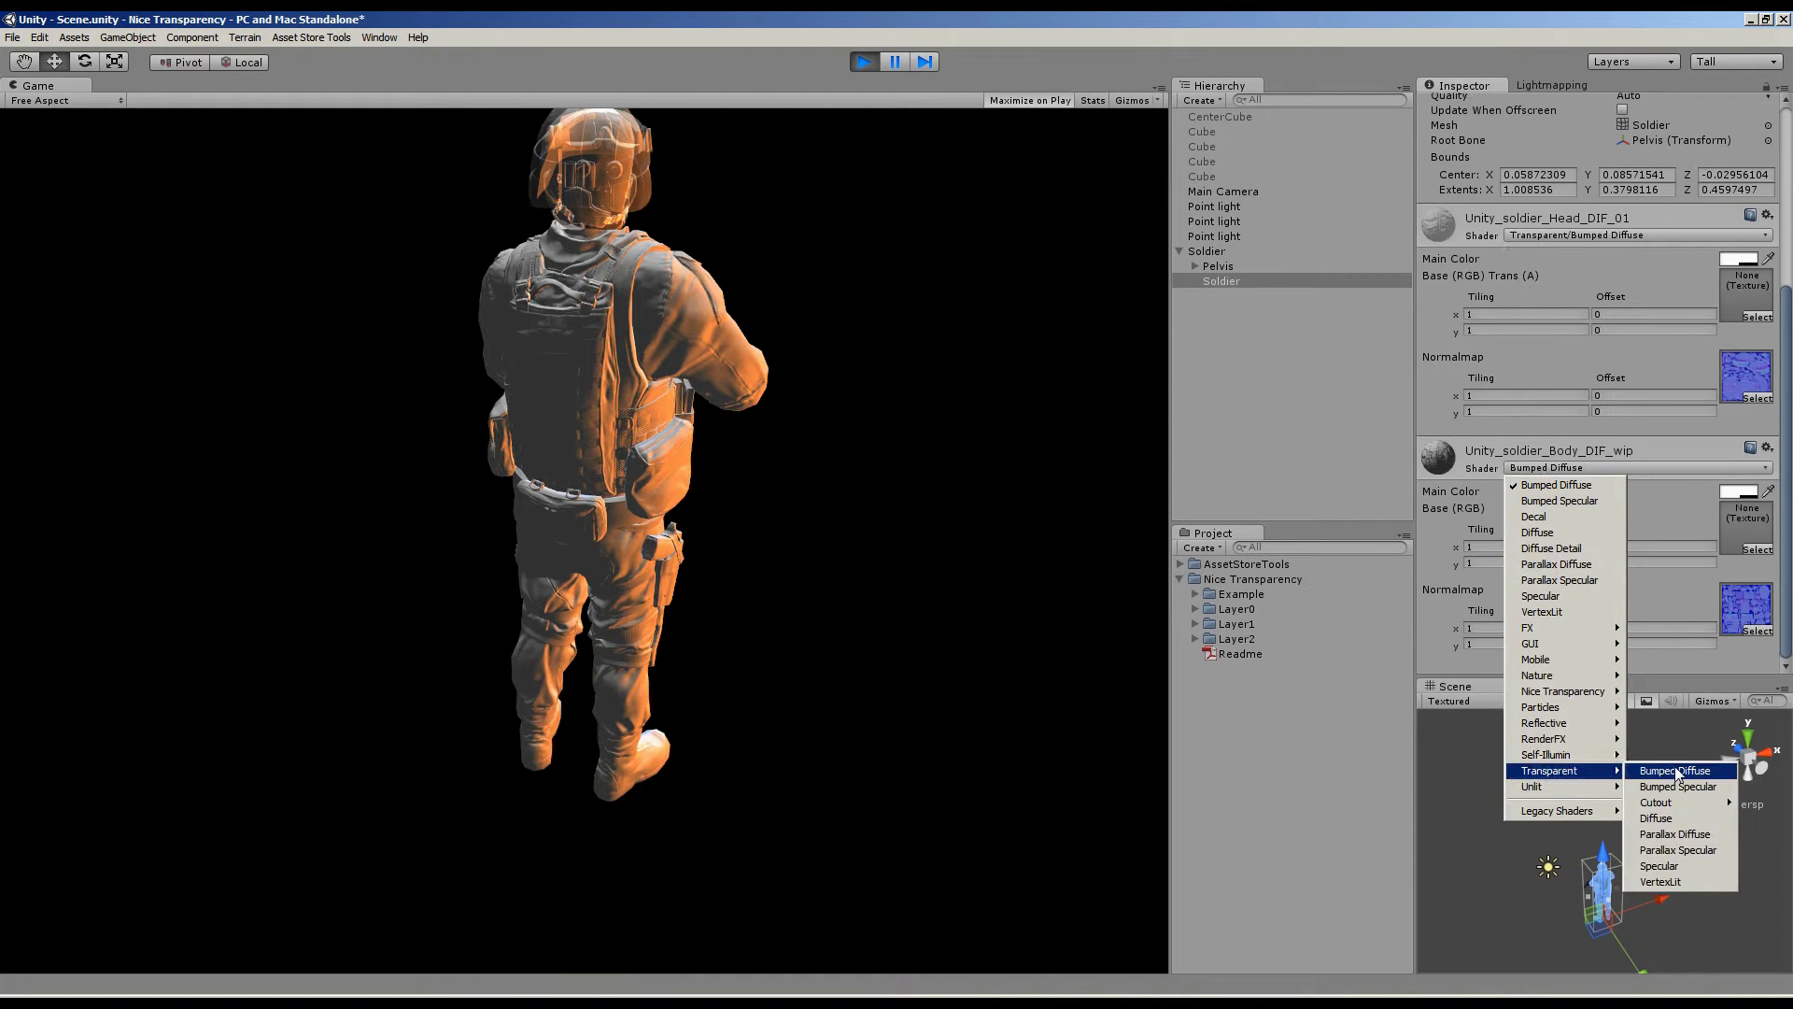
click(1677, 771)
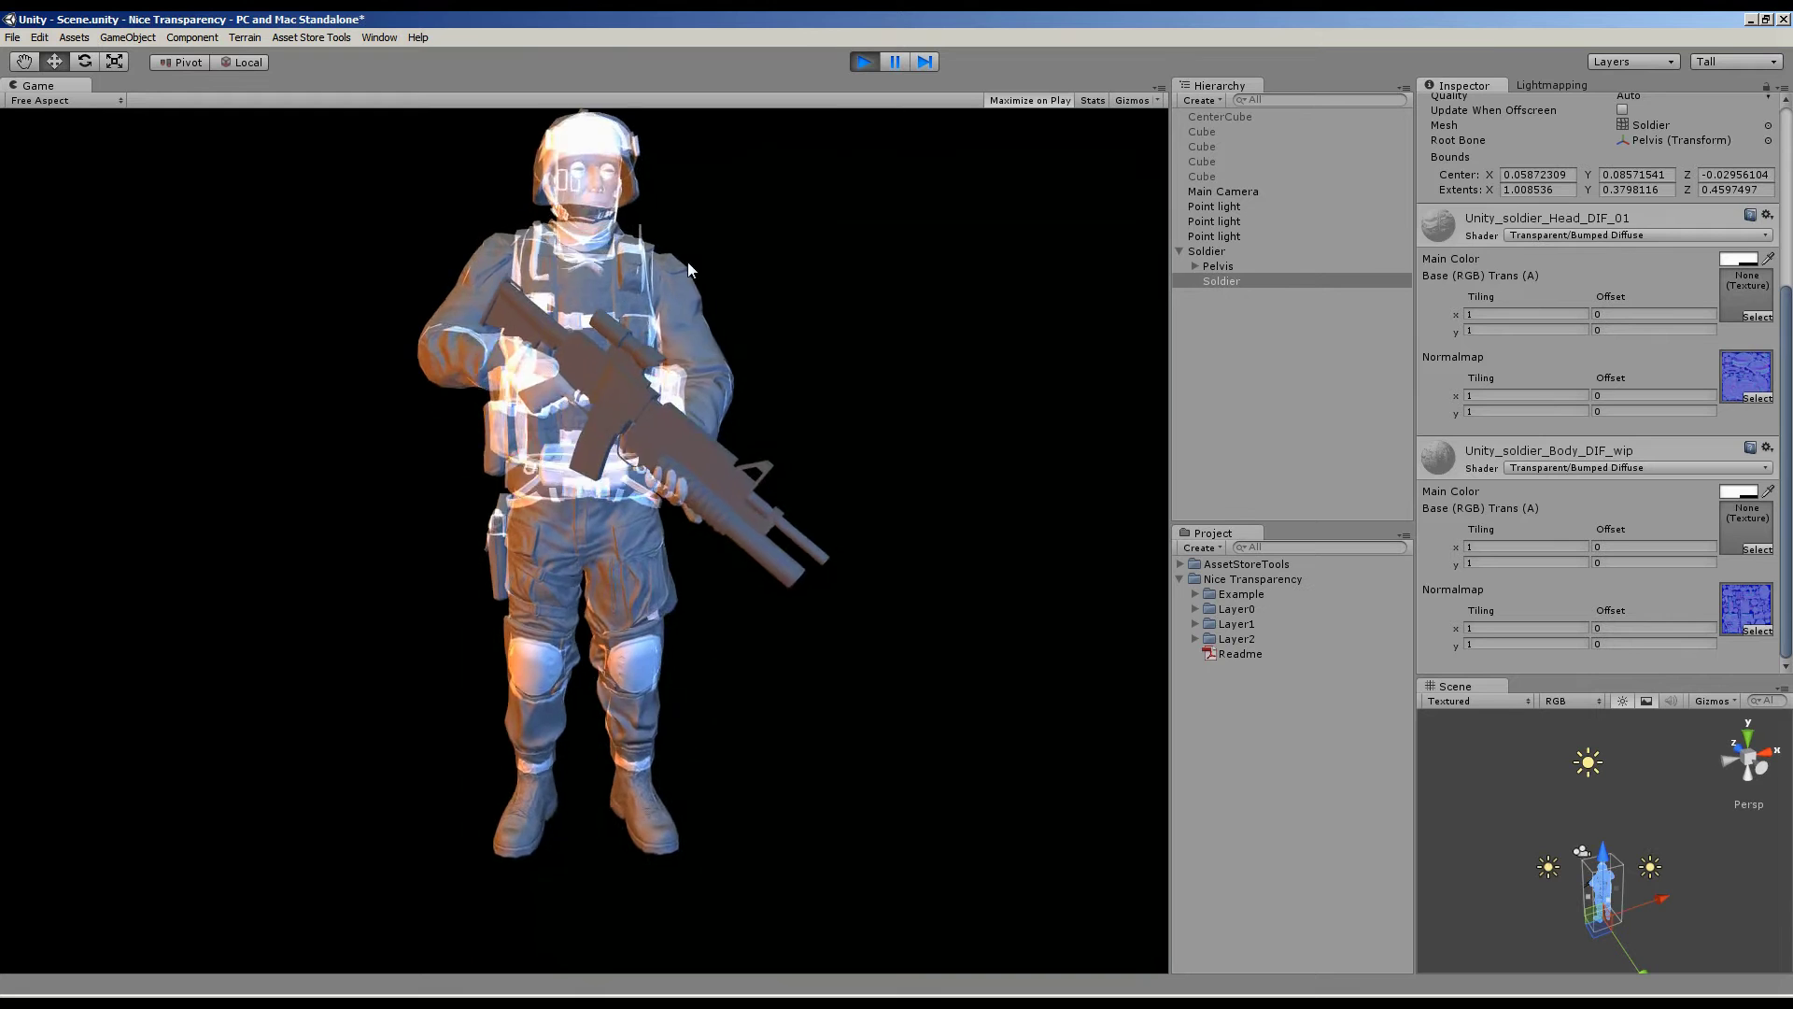
Apply Nice Transparency/Layer0/Bumped Diffuse to both the head and body materials.
click(1539, 237)
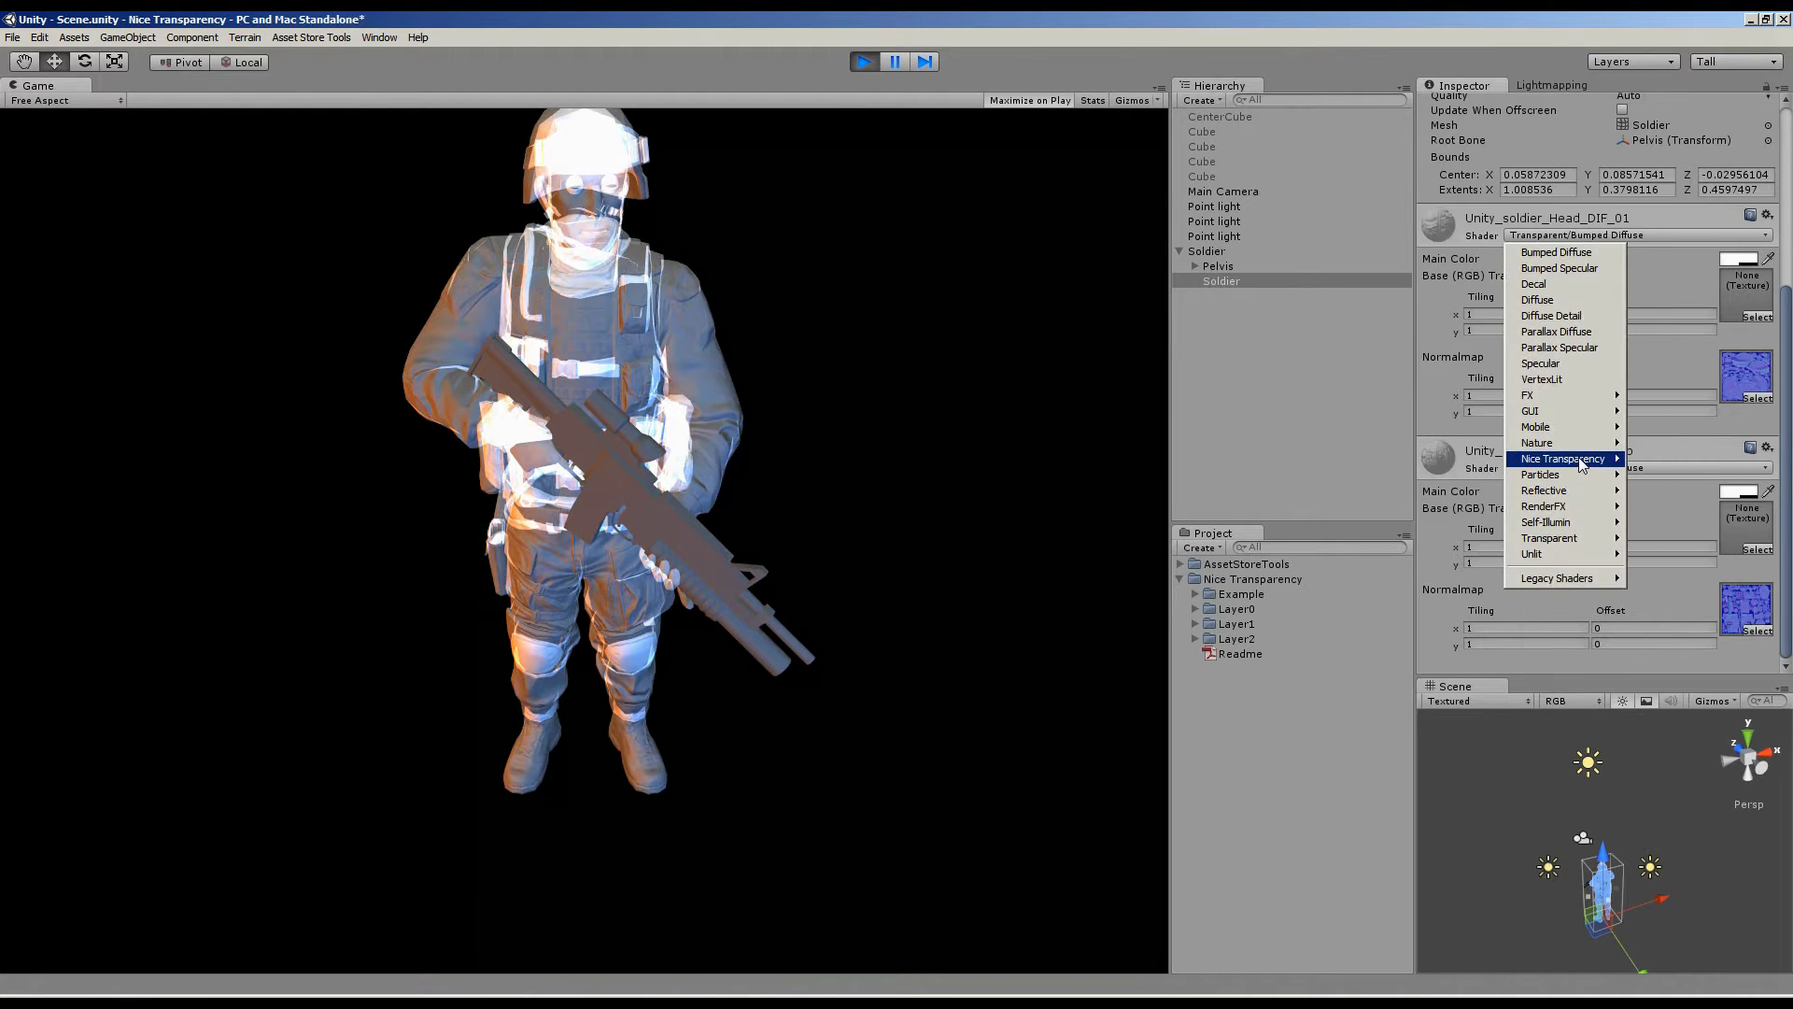
mouse_move(1656, 467)
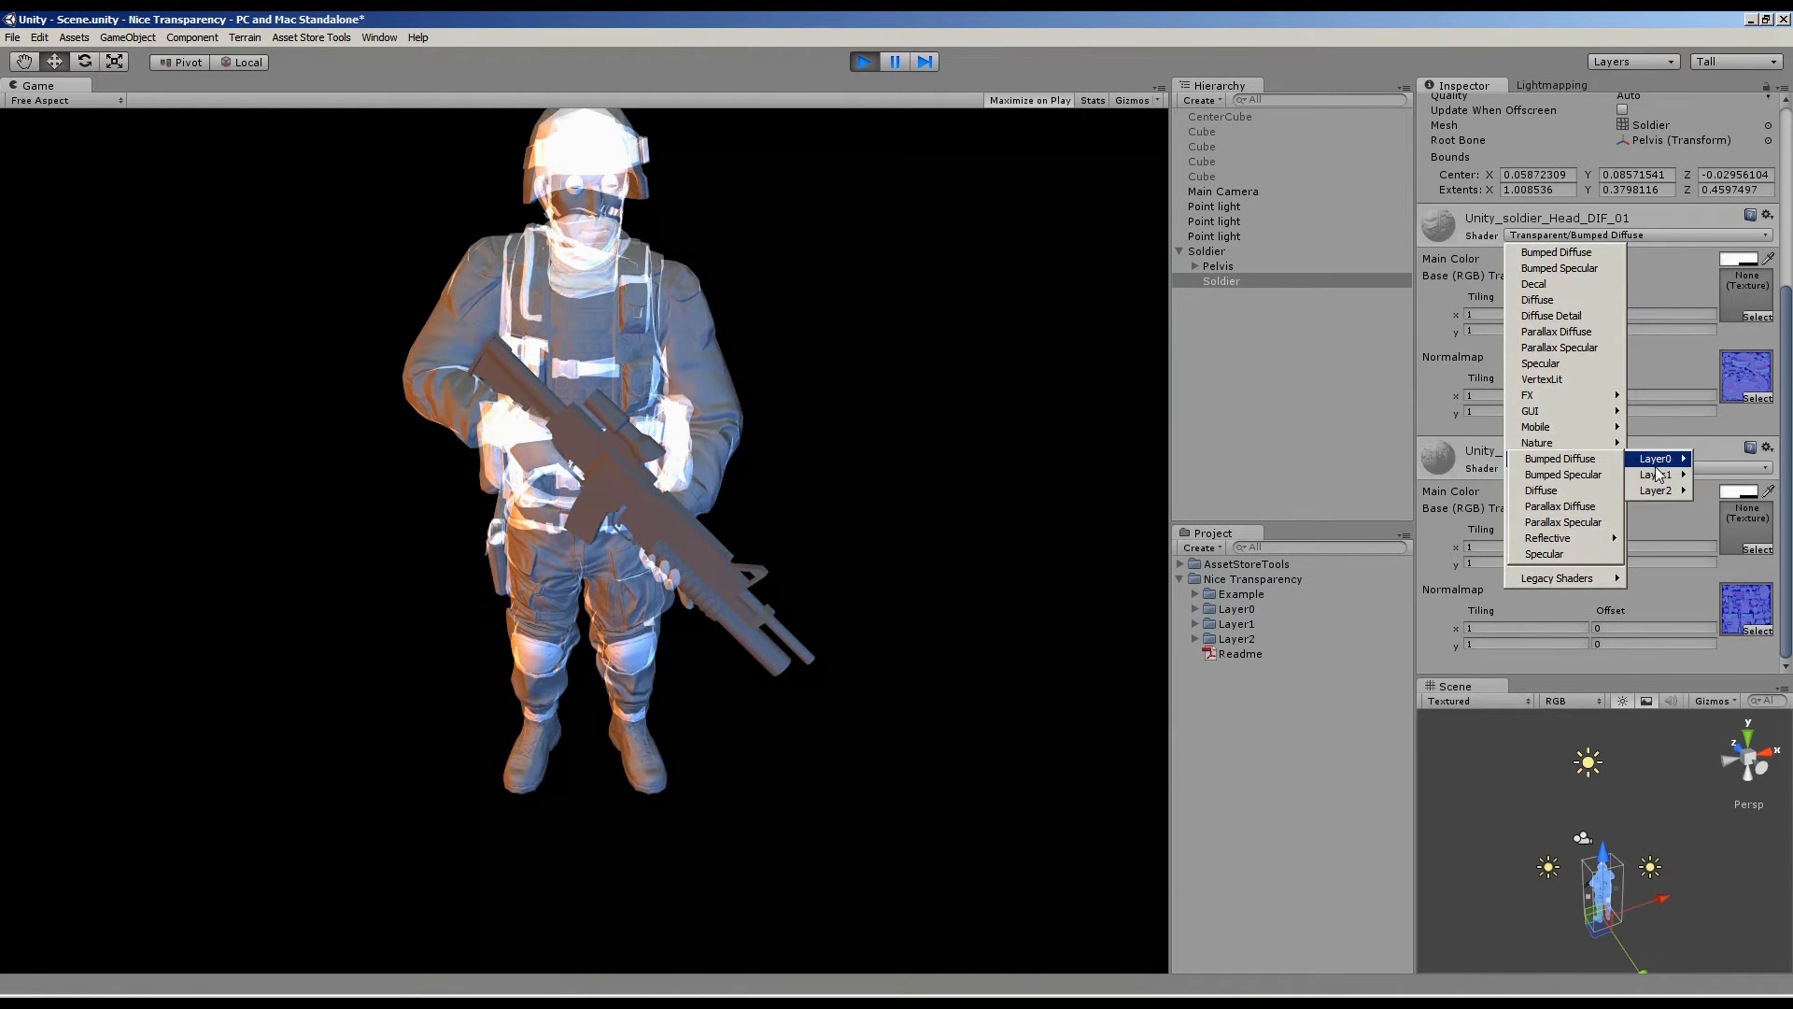
click(1560, 464)
click(1578, 505)
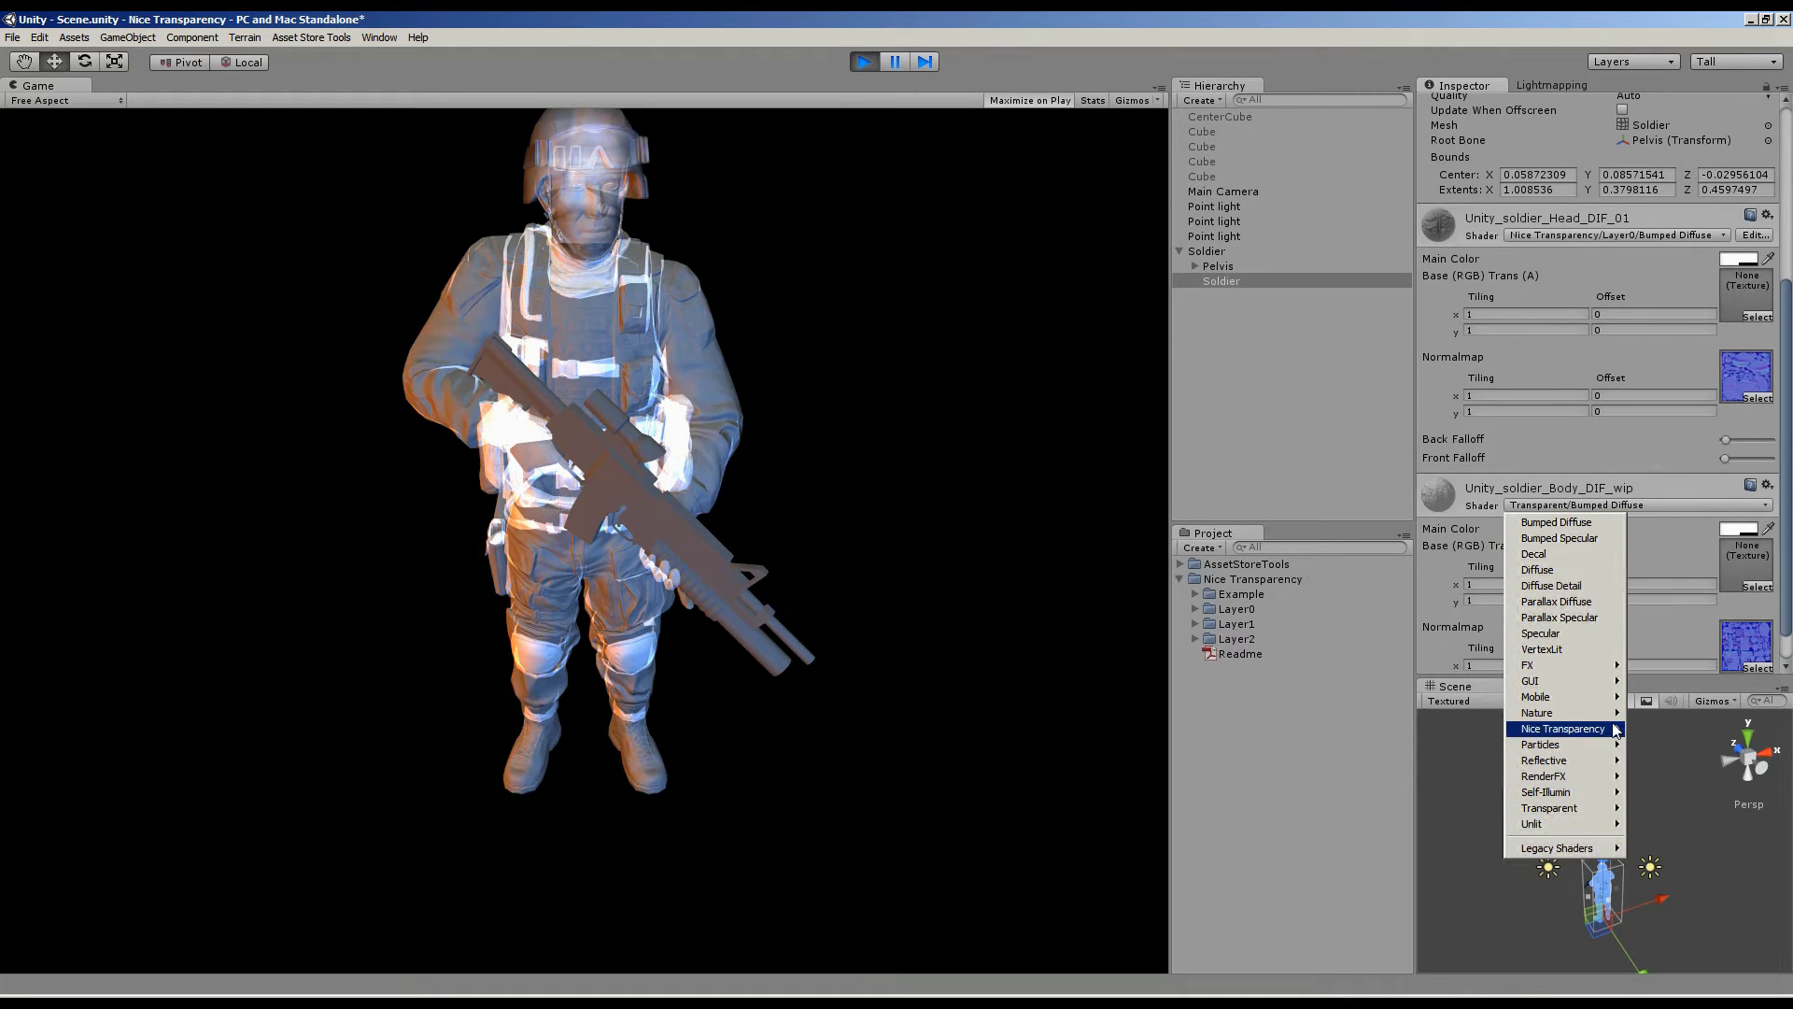
click(1593, 734)
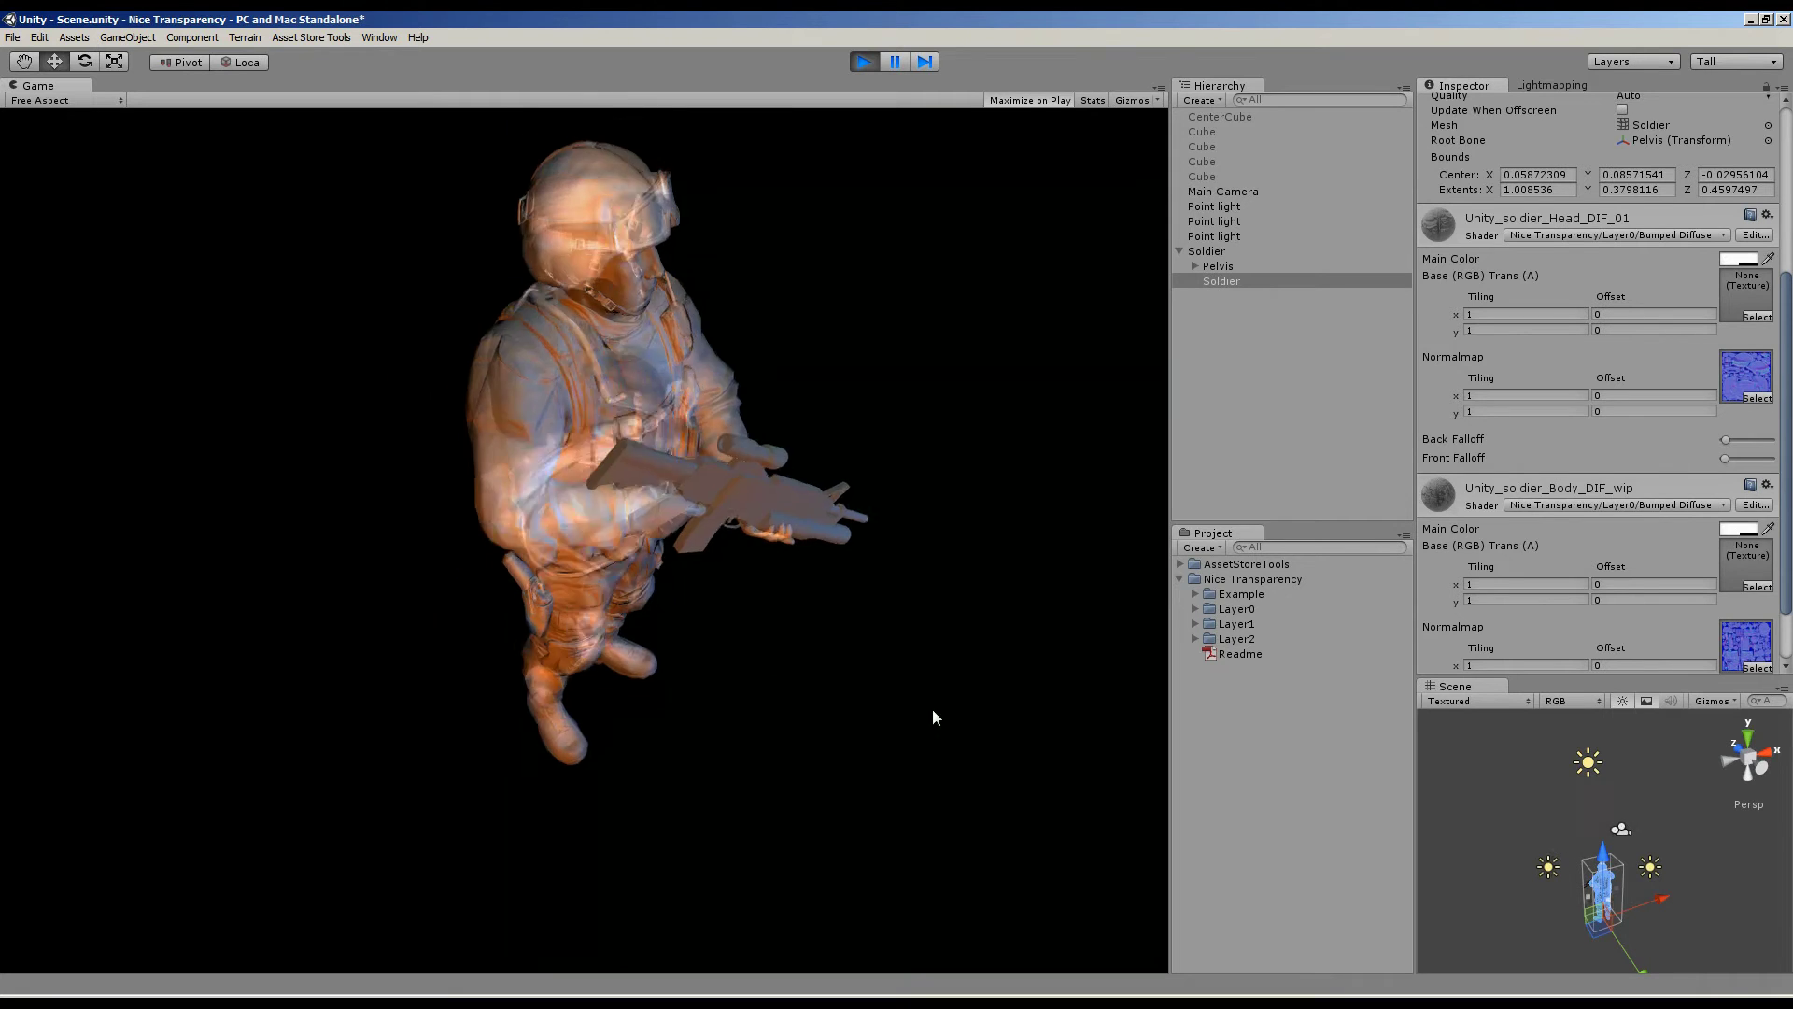
Raise Back Falloff on head and body, then lower Front Falloff for a more opaque soldier.
scroll(1786, 563, down, 3)
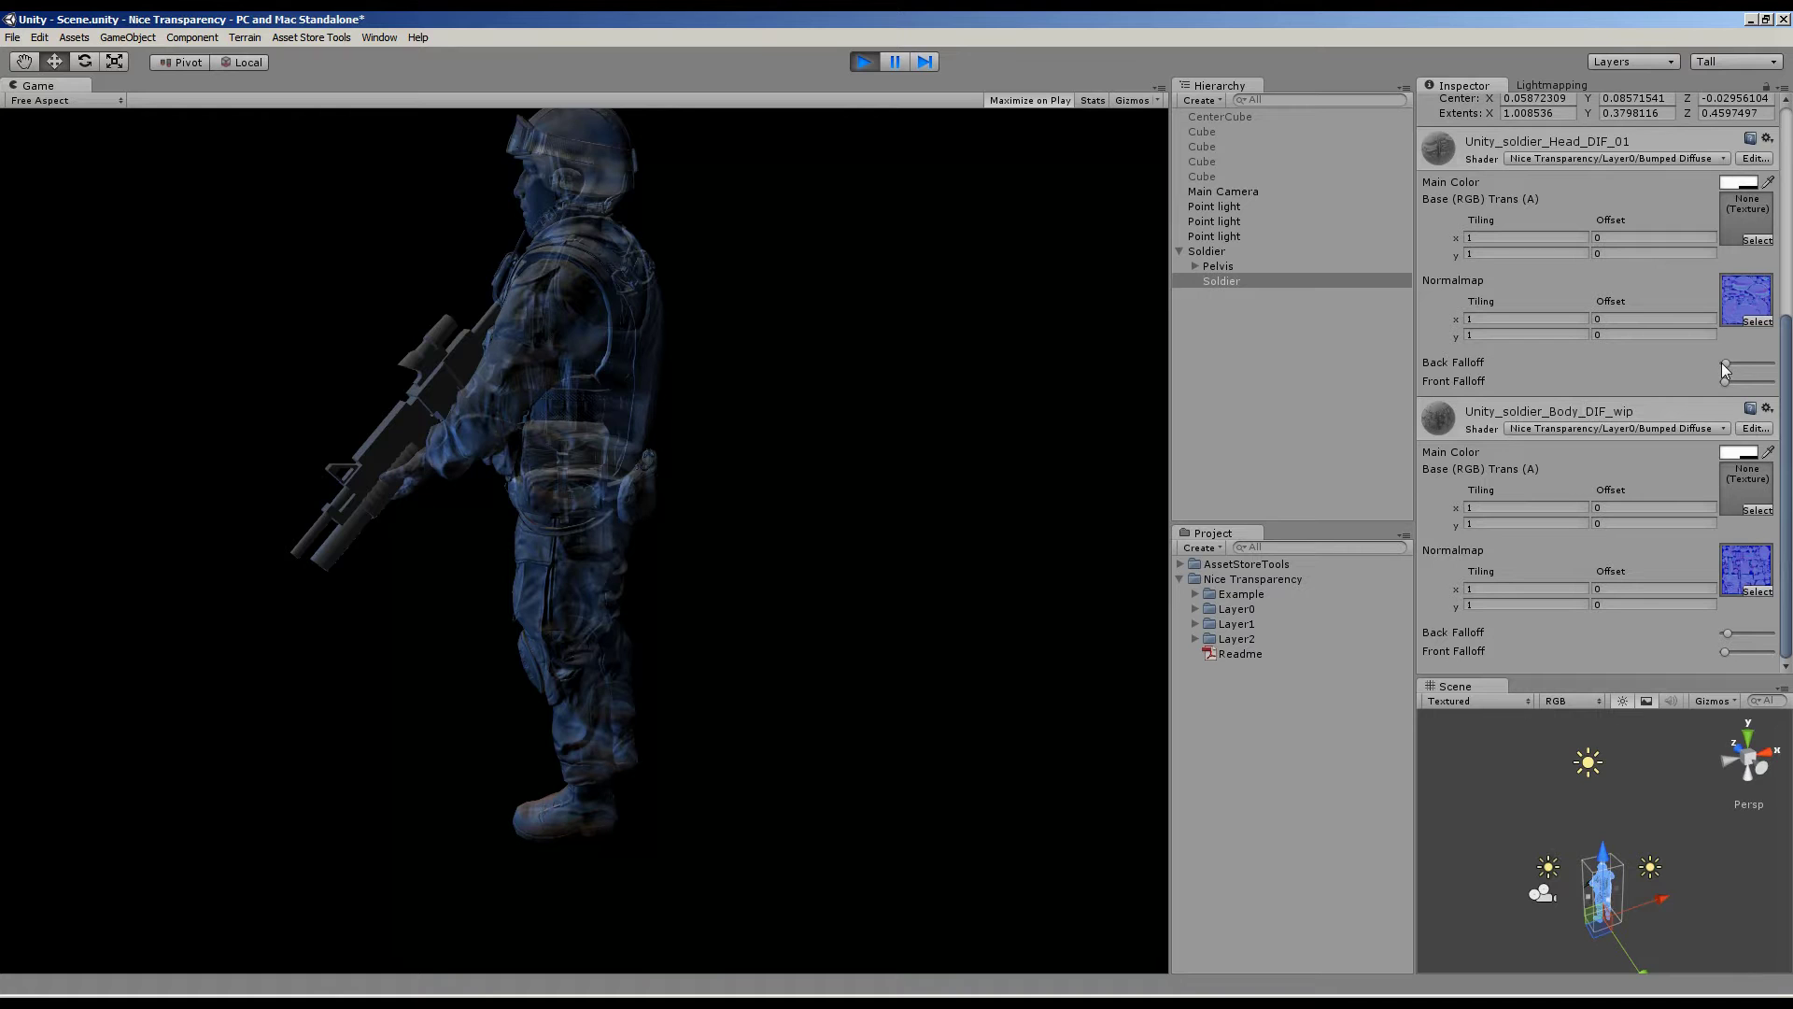
drag(1725, 363, 1779, 371)
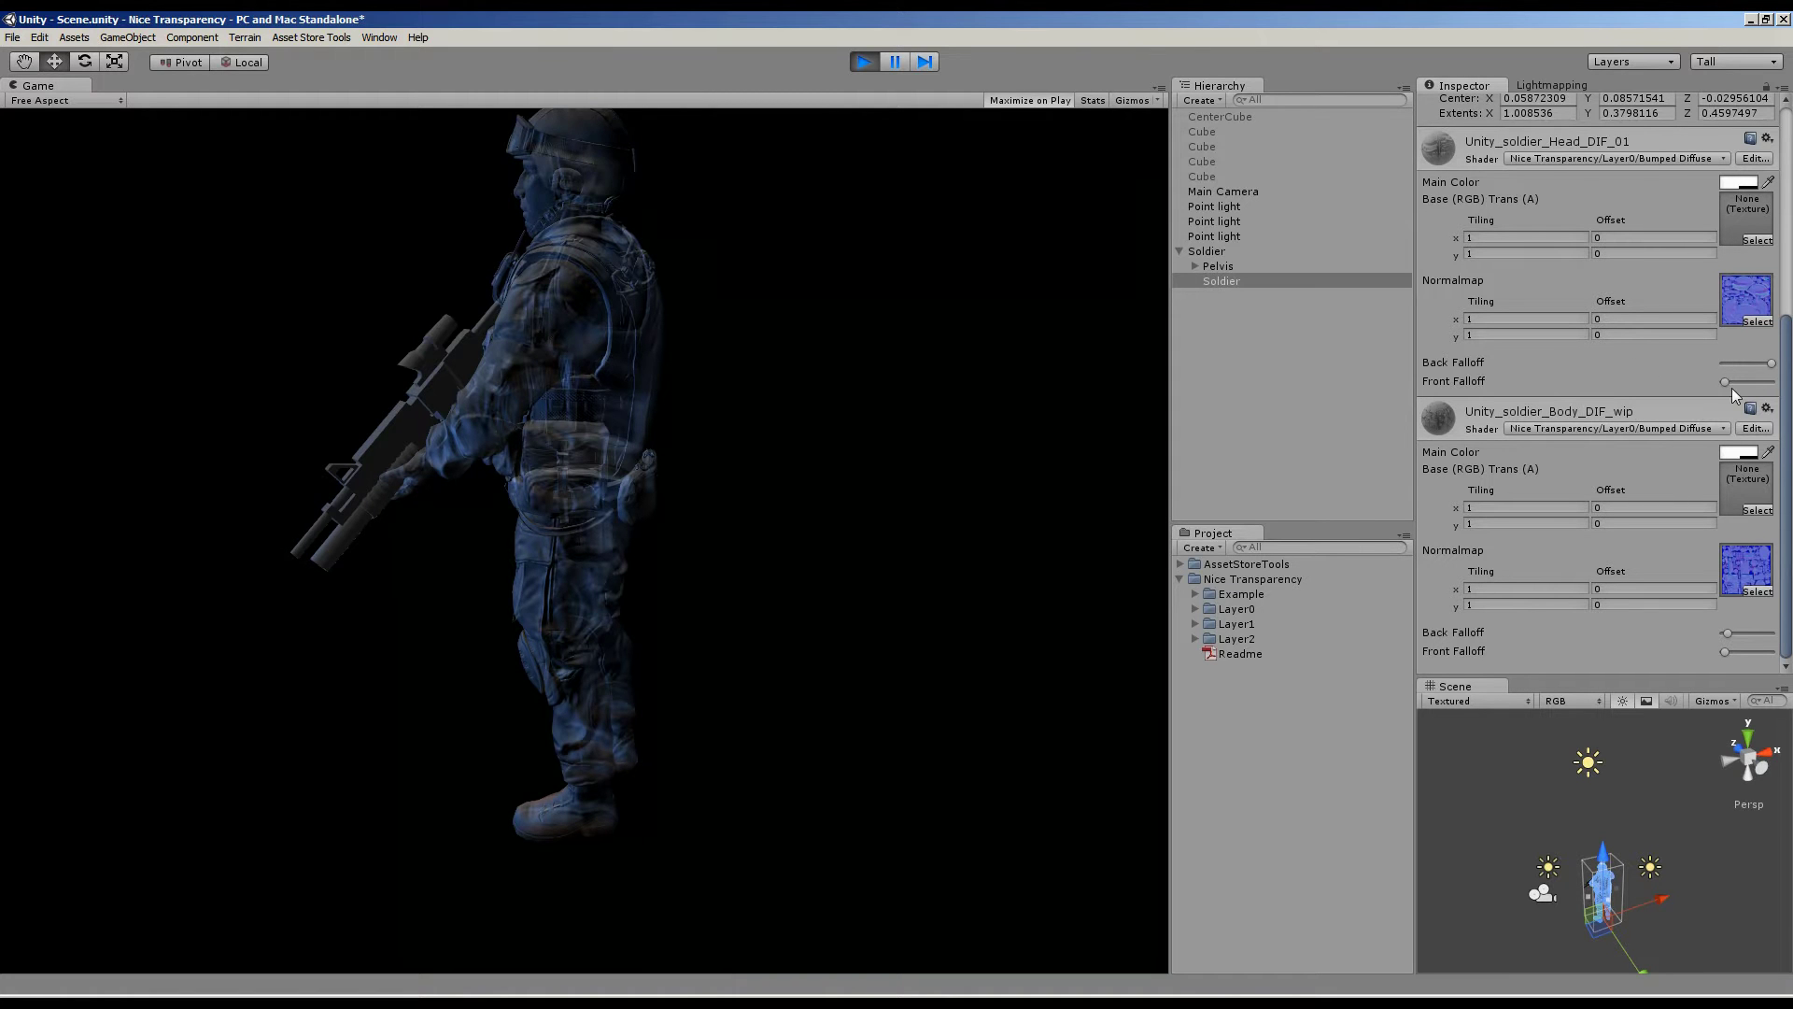
click(1768, 381)
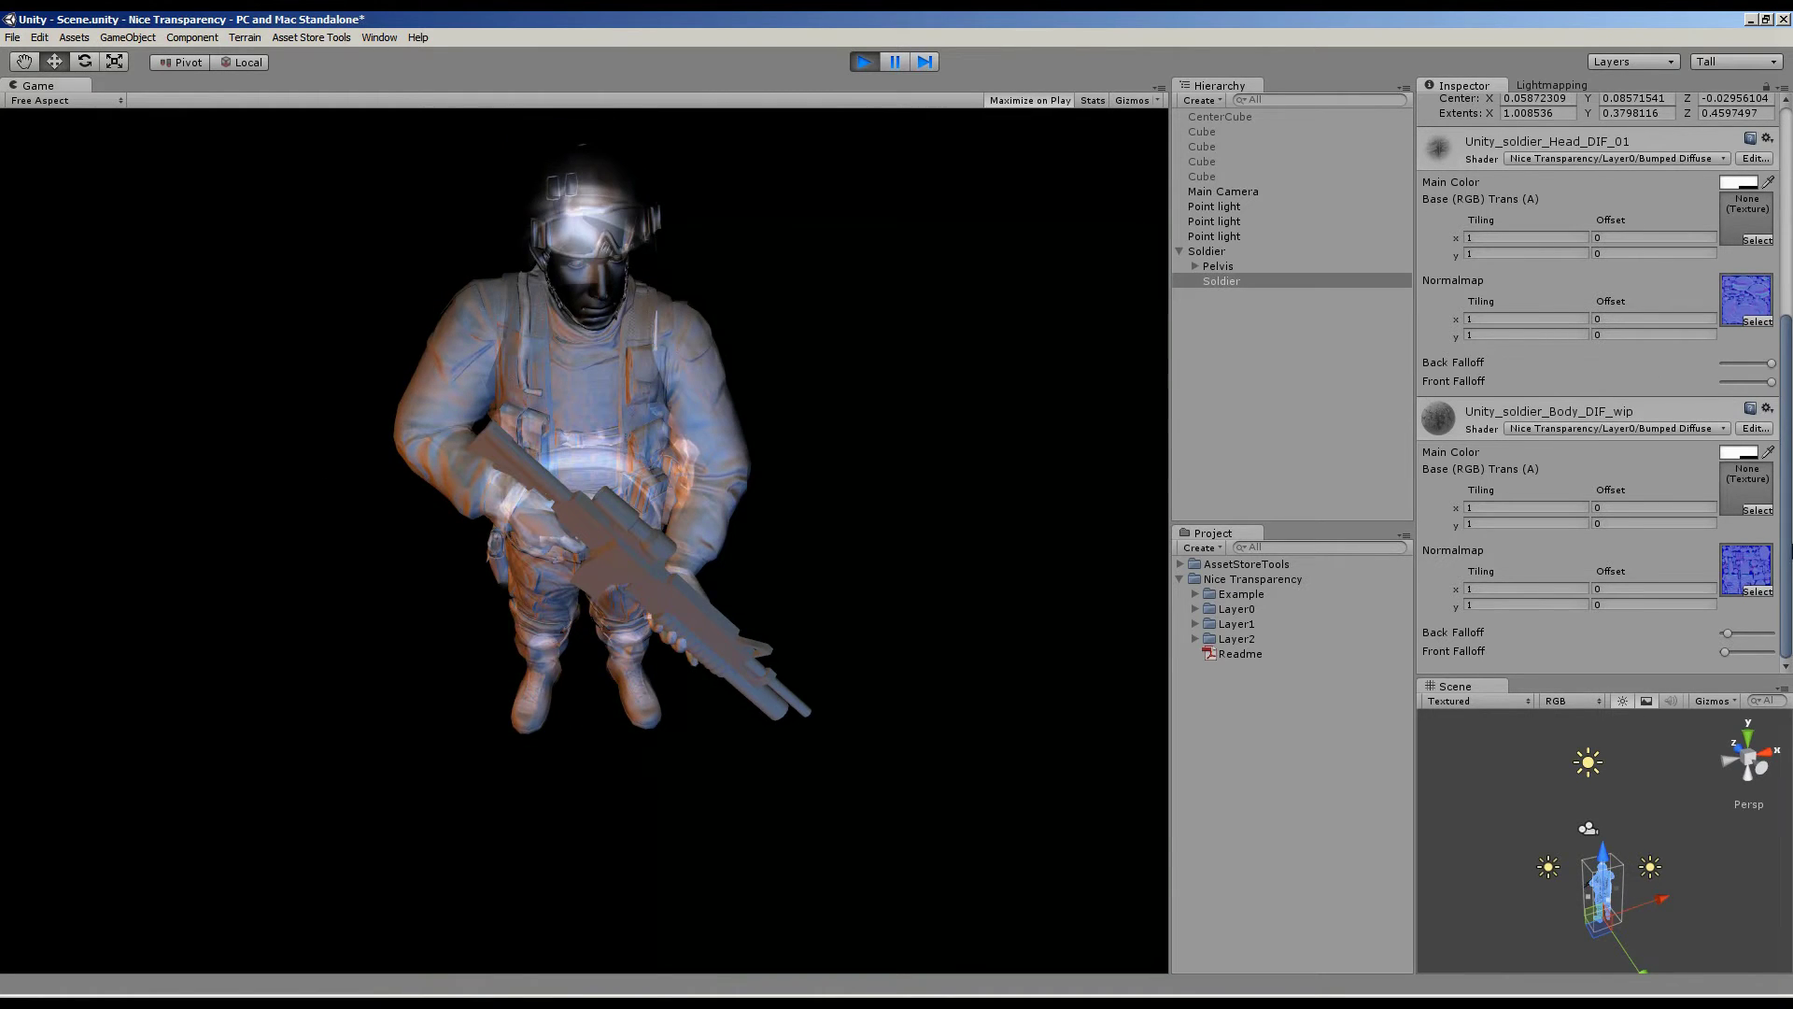
drag(1726, 632, 1774, 651)
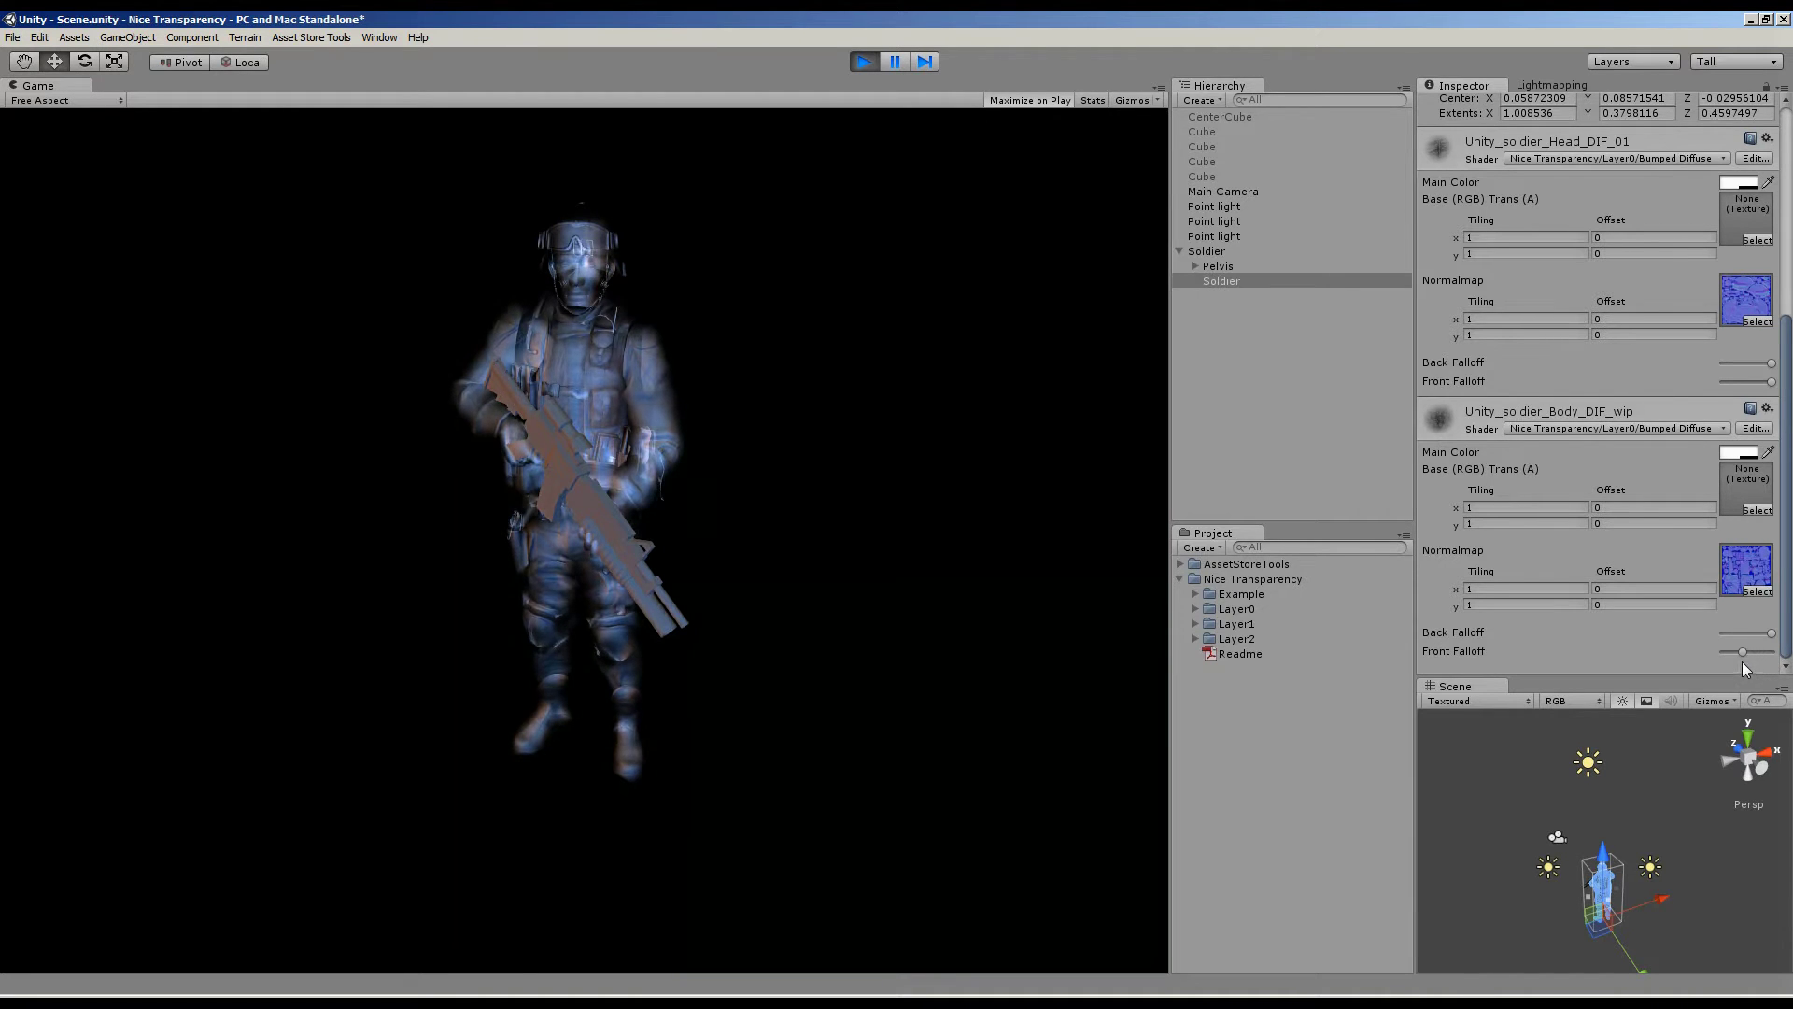
mouse_move(1742, 652)
mouse_down()
mouse_move(1717, 658)
mouse_move(1765, 653)
mouse_move(1723, 651)
mouse_move(1723, 635)
mouse_up()
mouse_move(1752, 382)
mouse_down()
mouse_move(1723, 382)
mouse_move(1723, 364)
mouse_up()
Deactivate the Soldier object together with all its children.
scroll(1460, 125, up, 6)
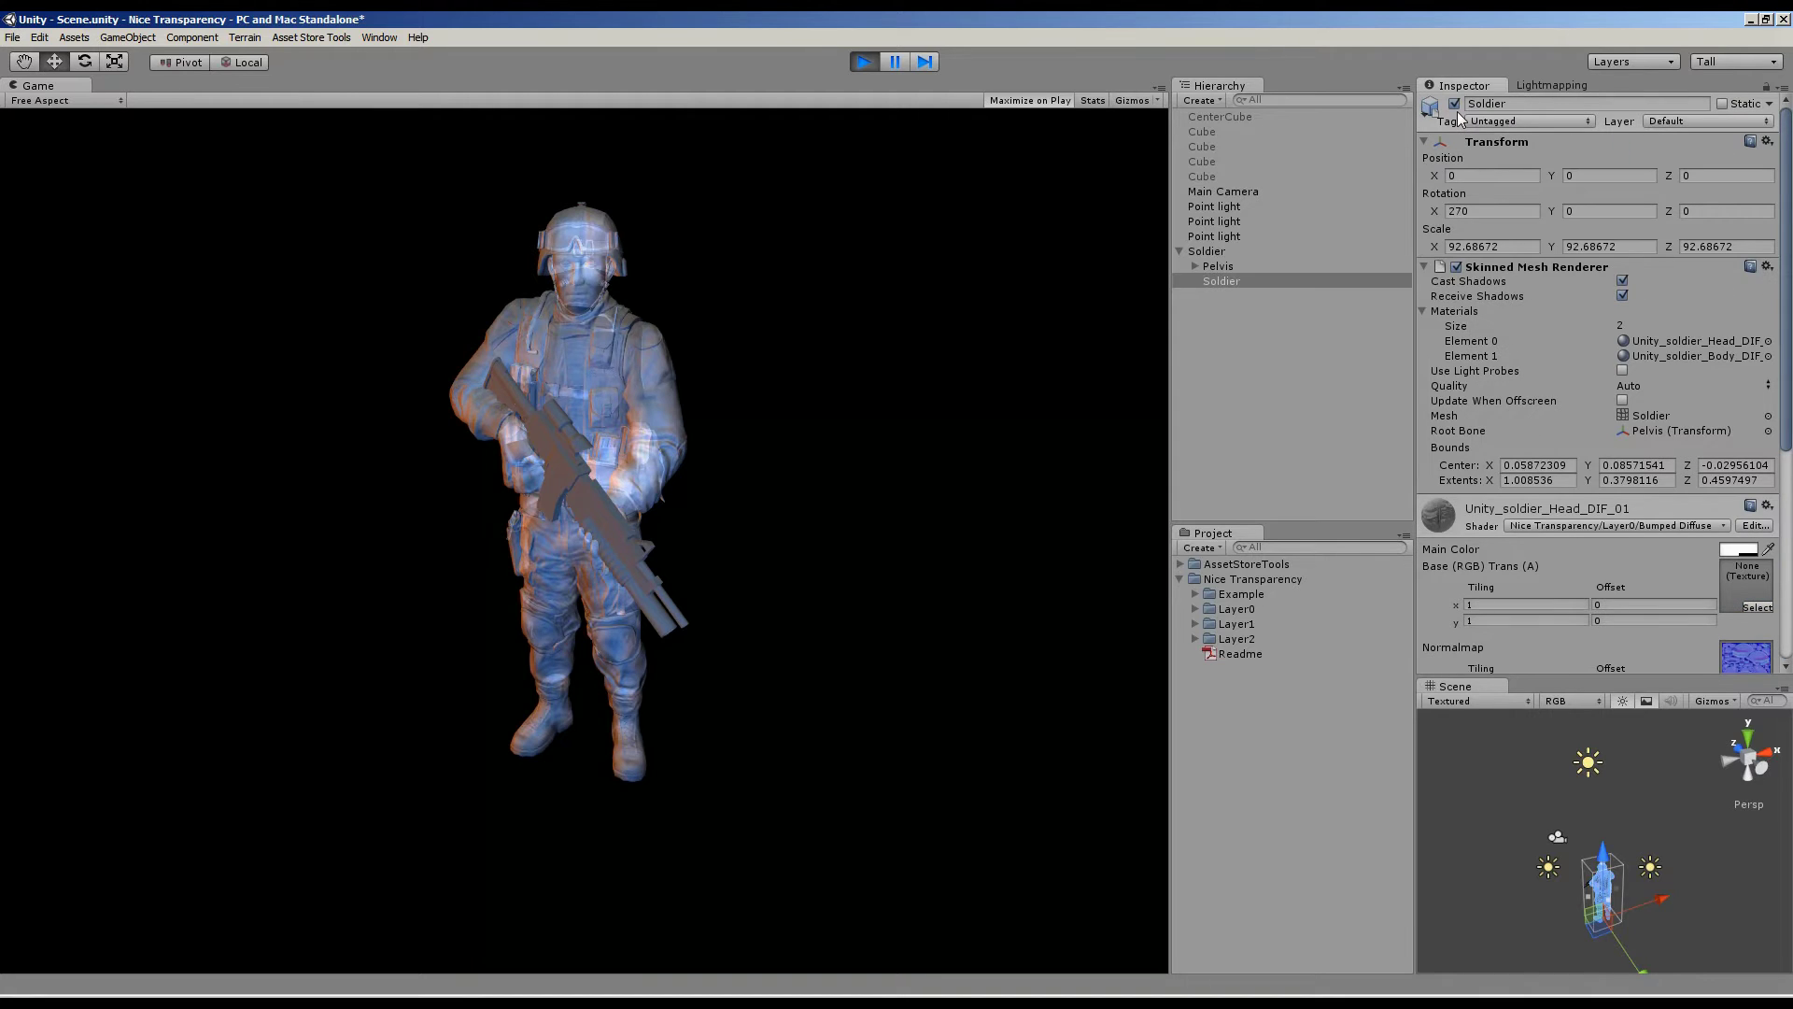
click(1454, 104)
click(1202, 113)
click(1242, 250)
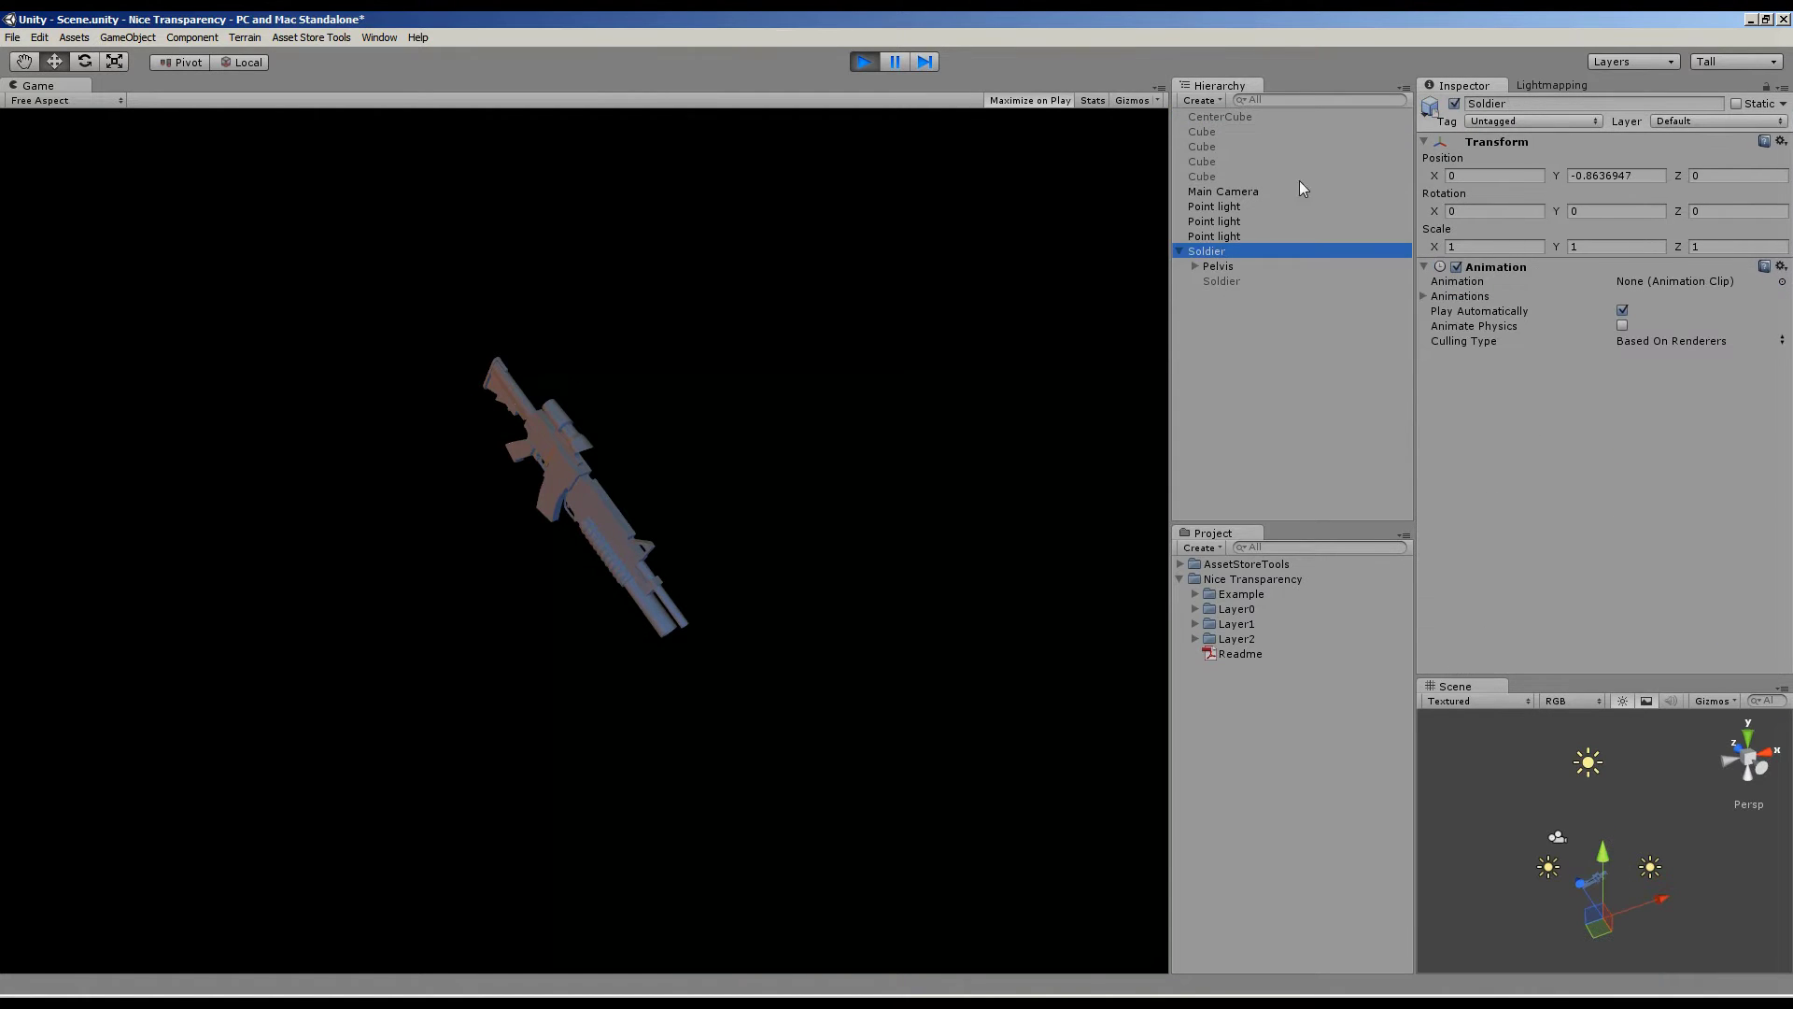
click(1451, 106)
click(795, 543)
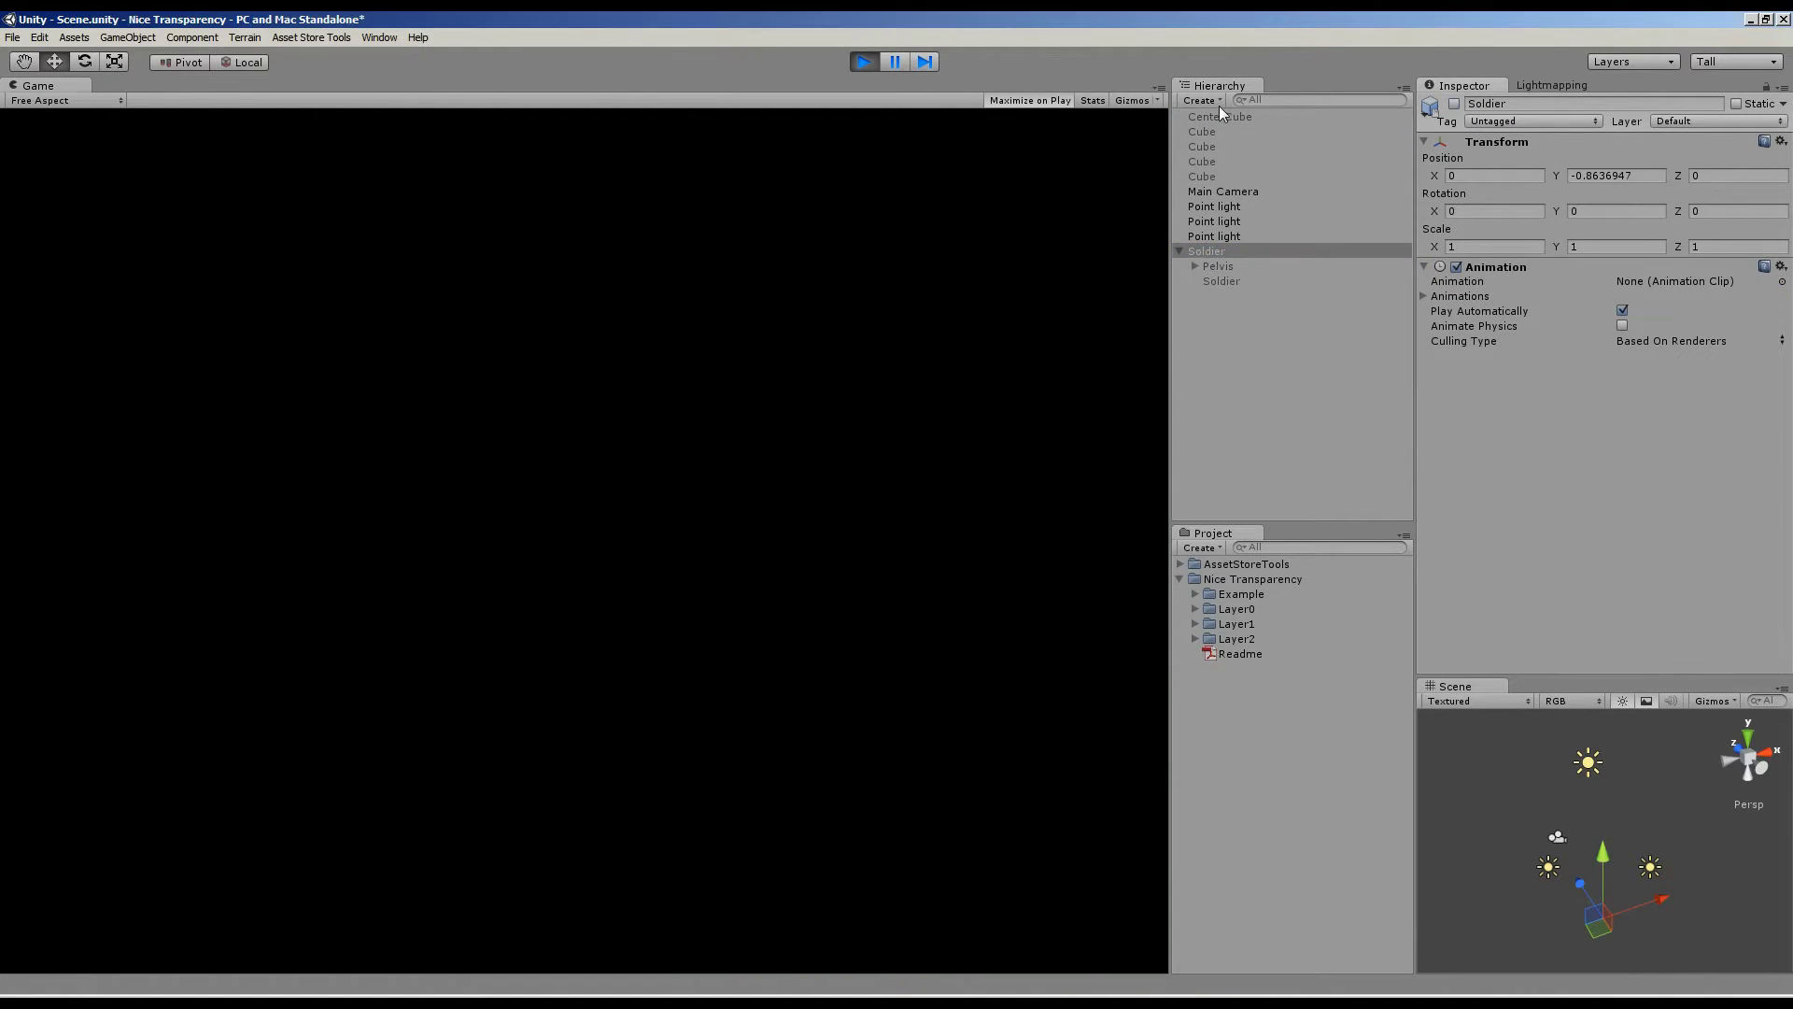
Activate CenterCube and the four Cubes, then select one cube to inspect its material.
click(1240, 99)
click(1240, 99)
click(1214, 116)
shift+click(1205, 176)
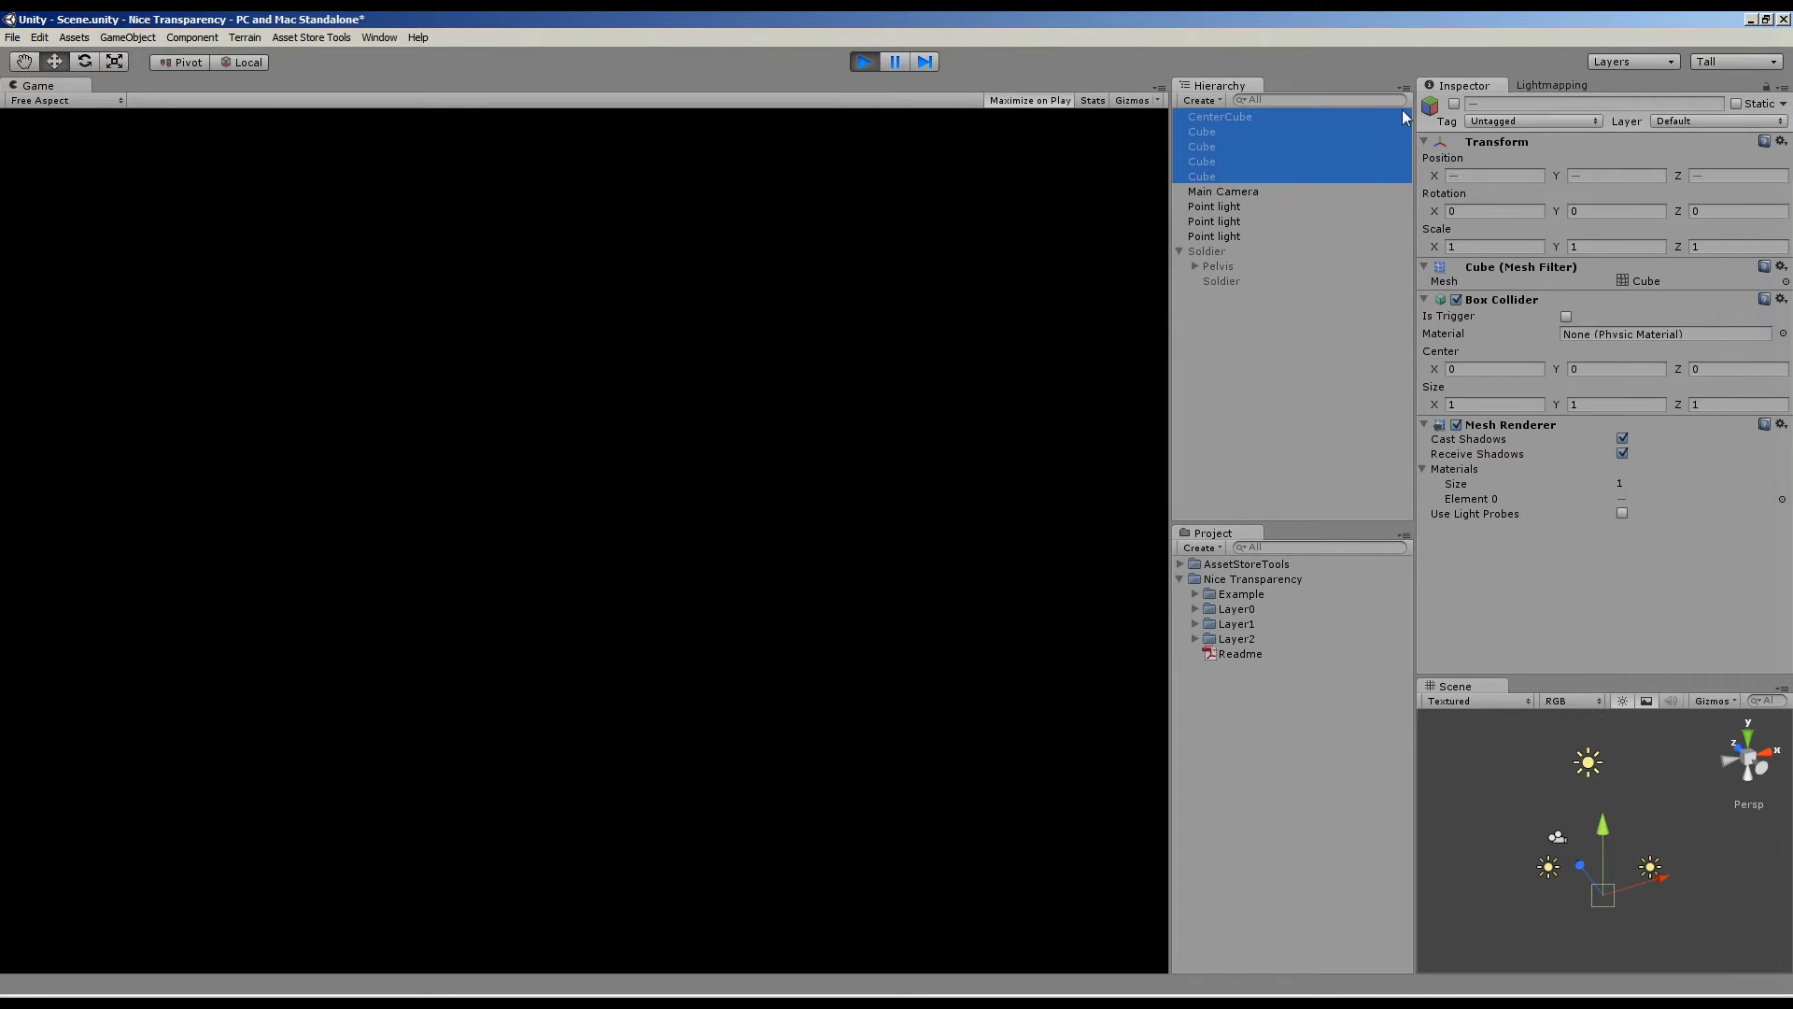
click(1452, 105)
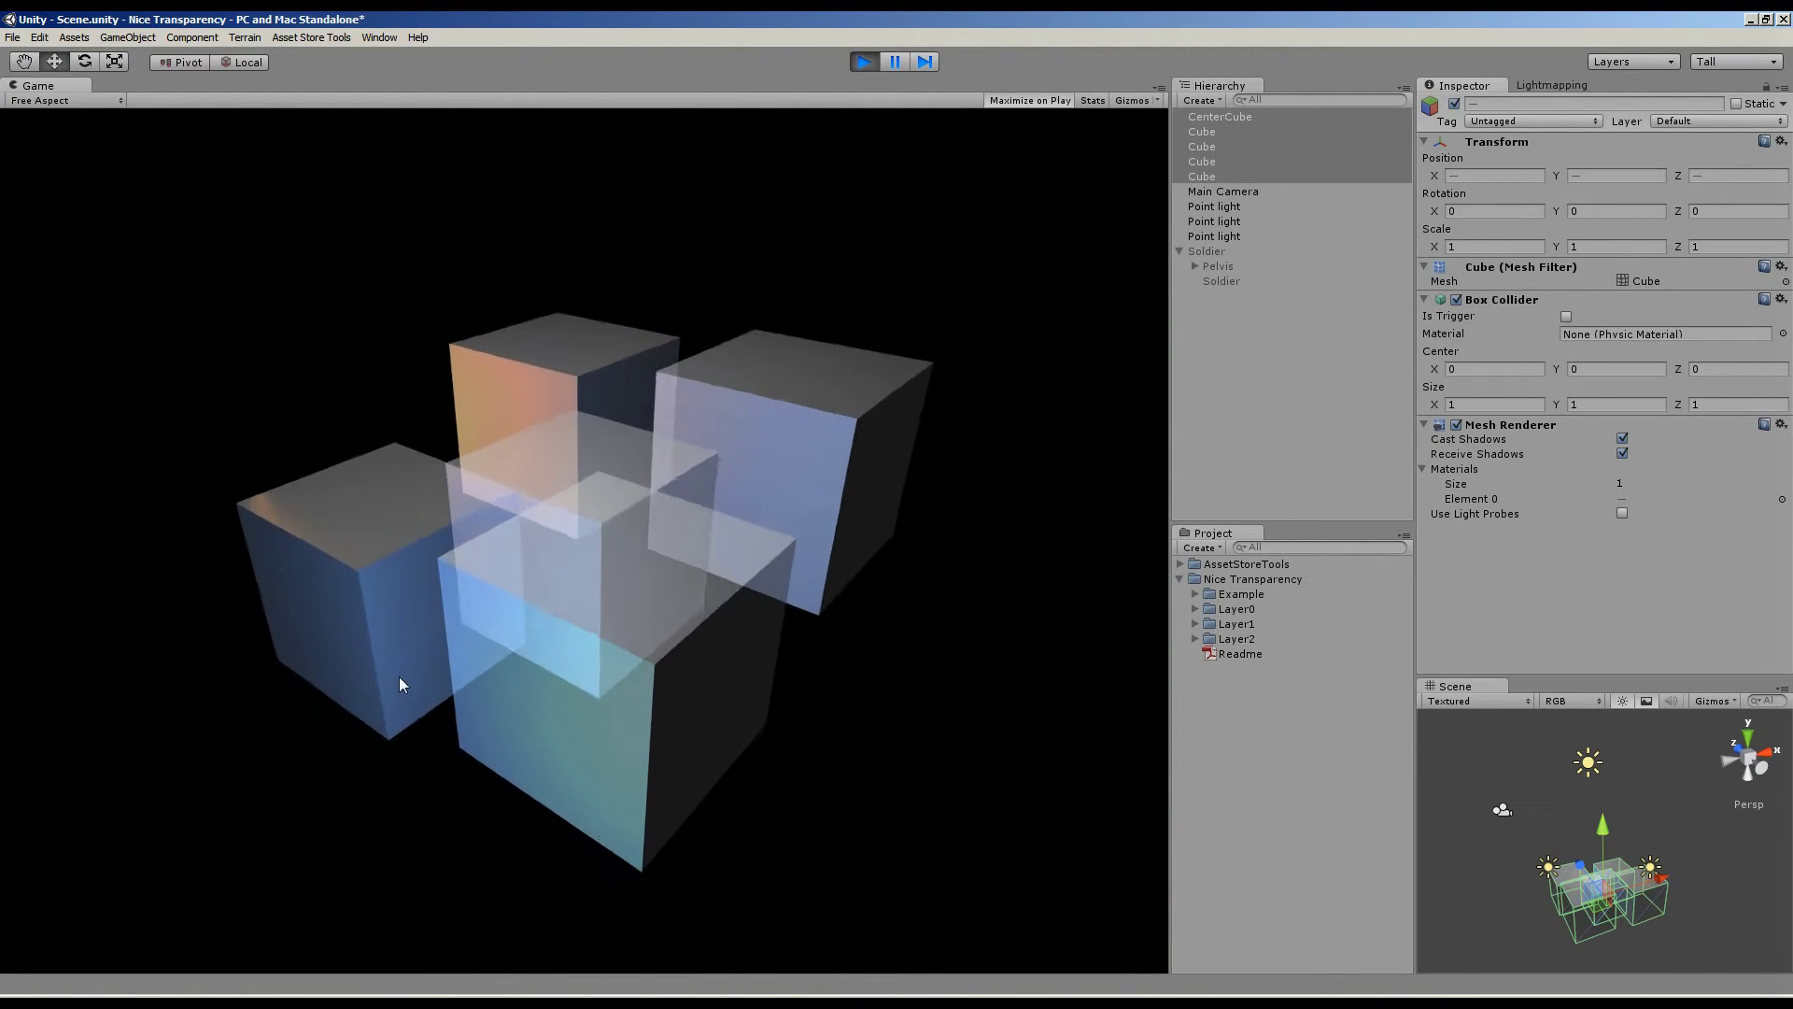
click(1194, 146)
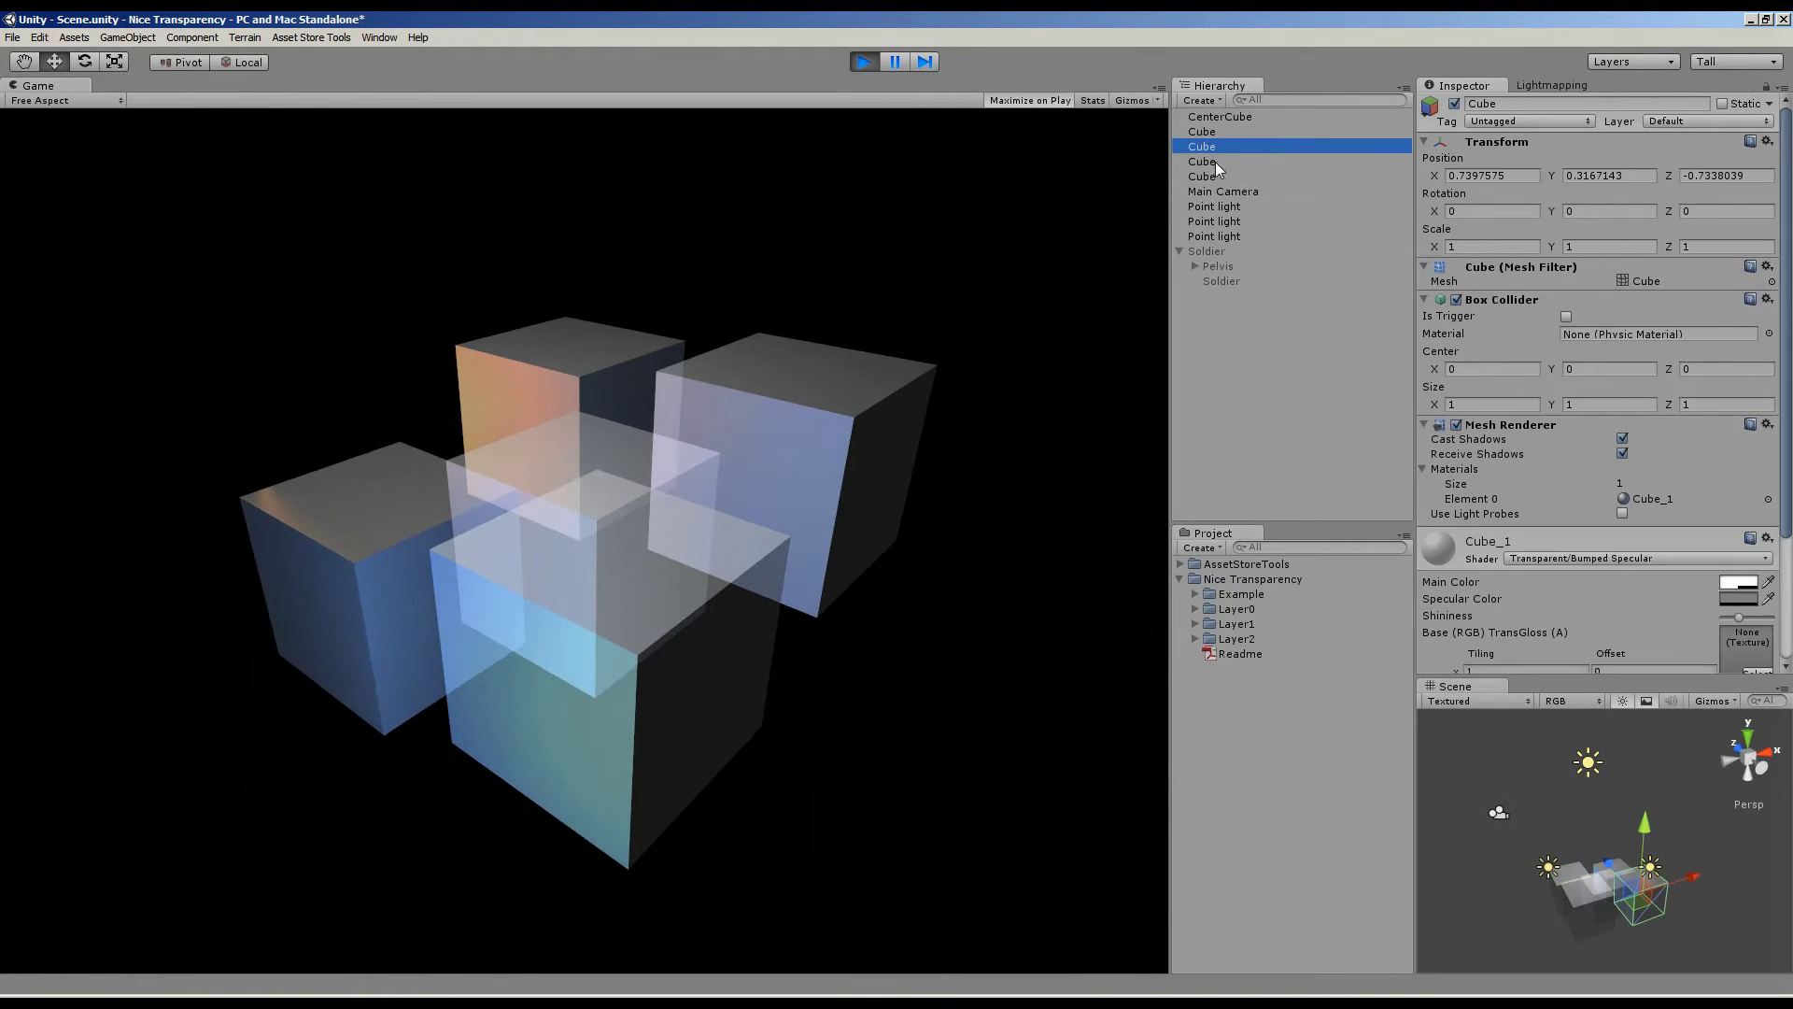
click(764, 435)
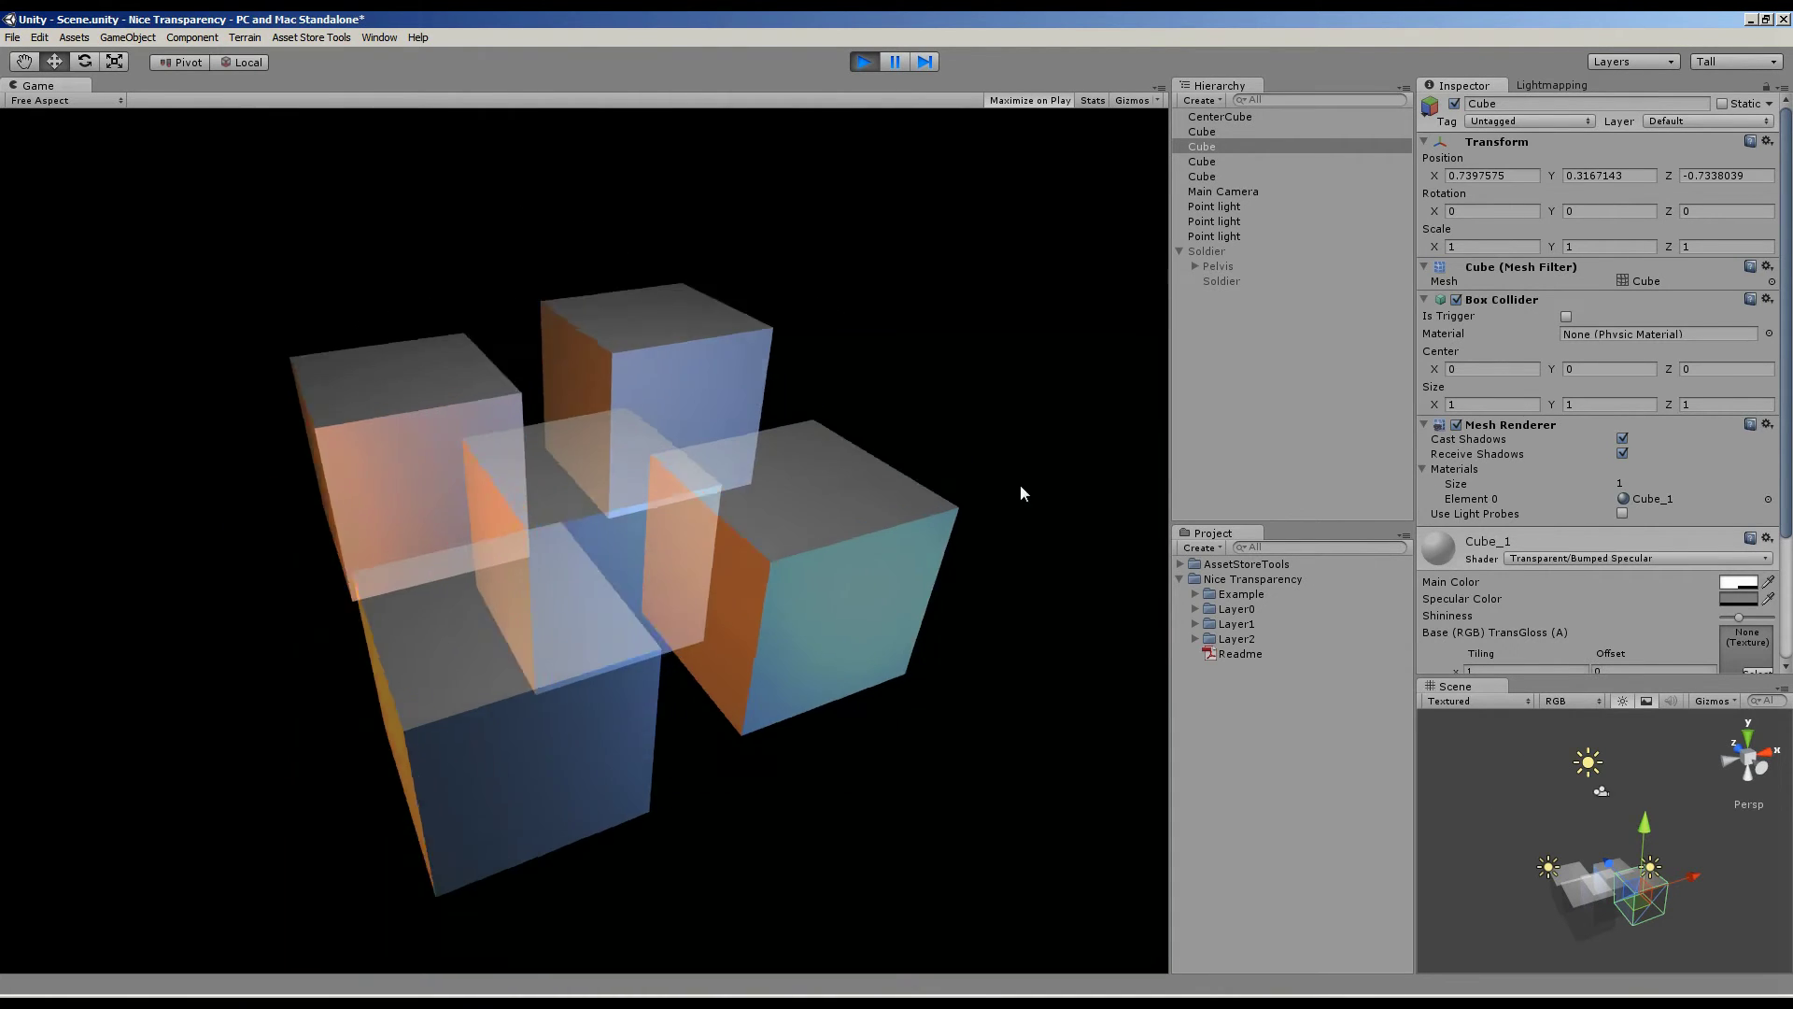
Set the Cube_1 material to Nice Transparency/Layer2/Bumped Specular.
scroll(1550, 420, down, 5)
click(1579, 391)
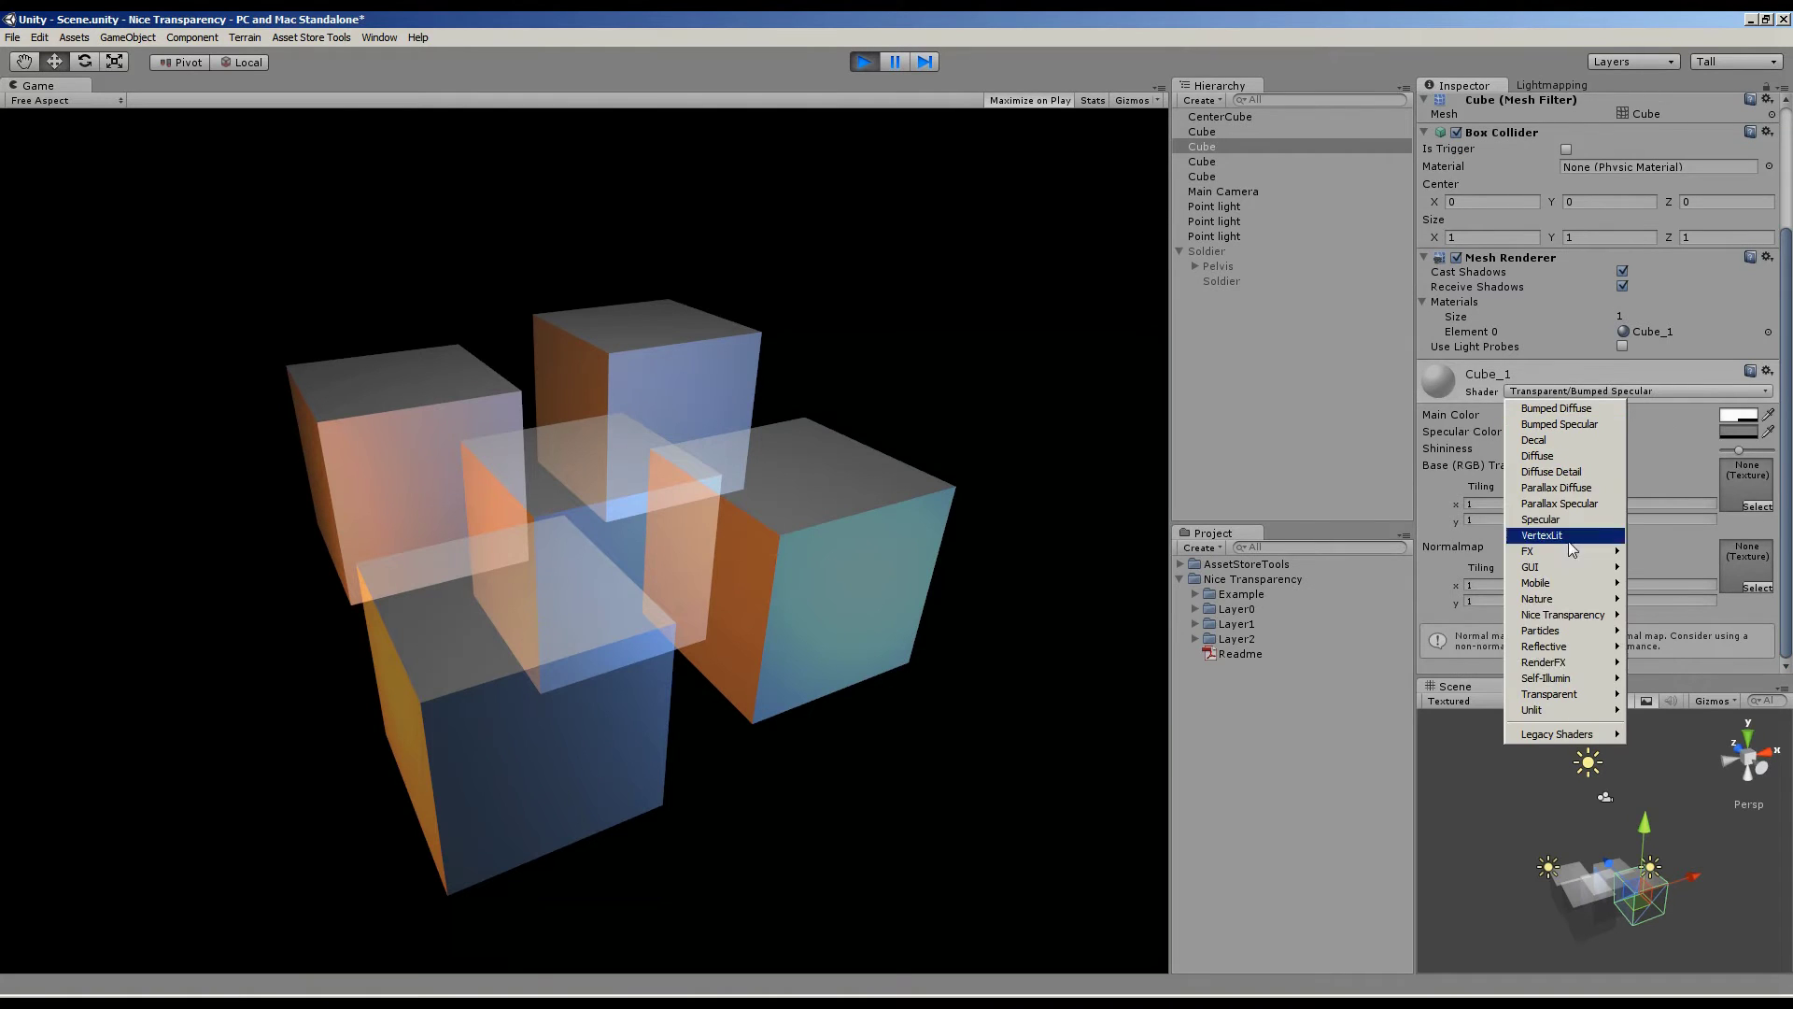
mouse_move(1678, 623)
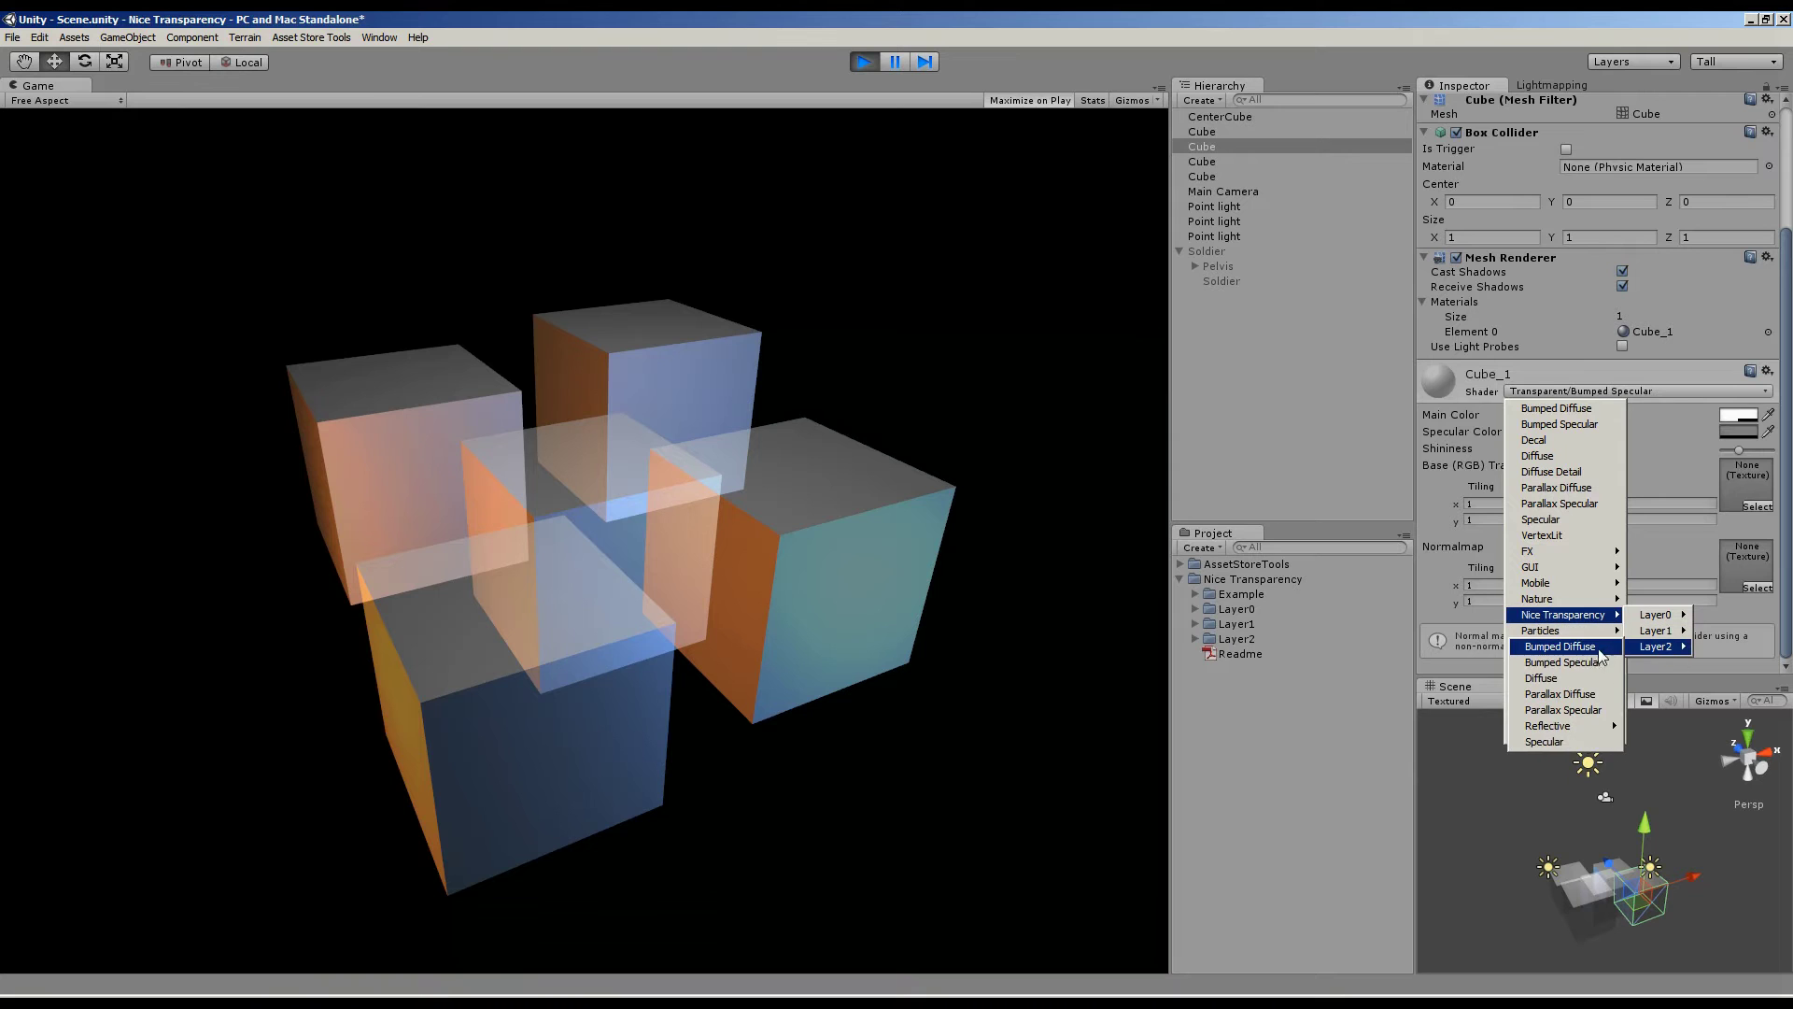
click(1589, 662)
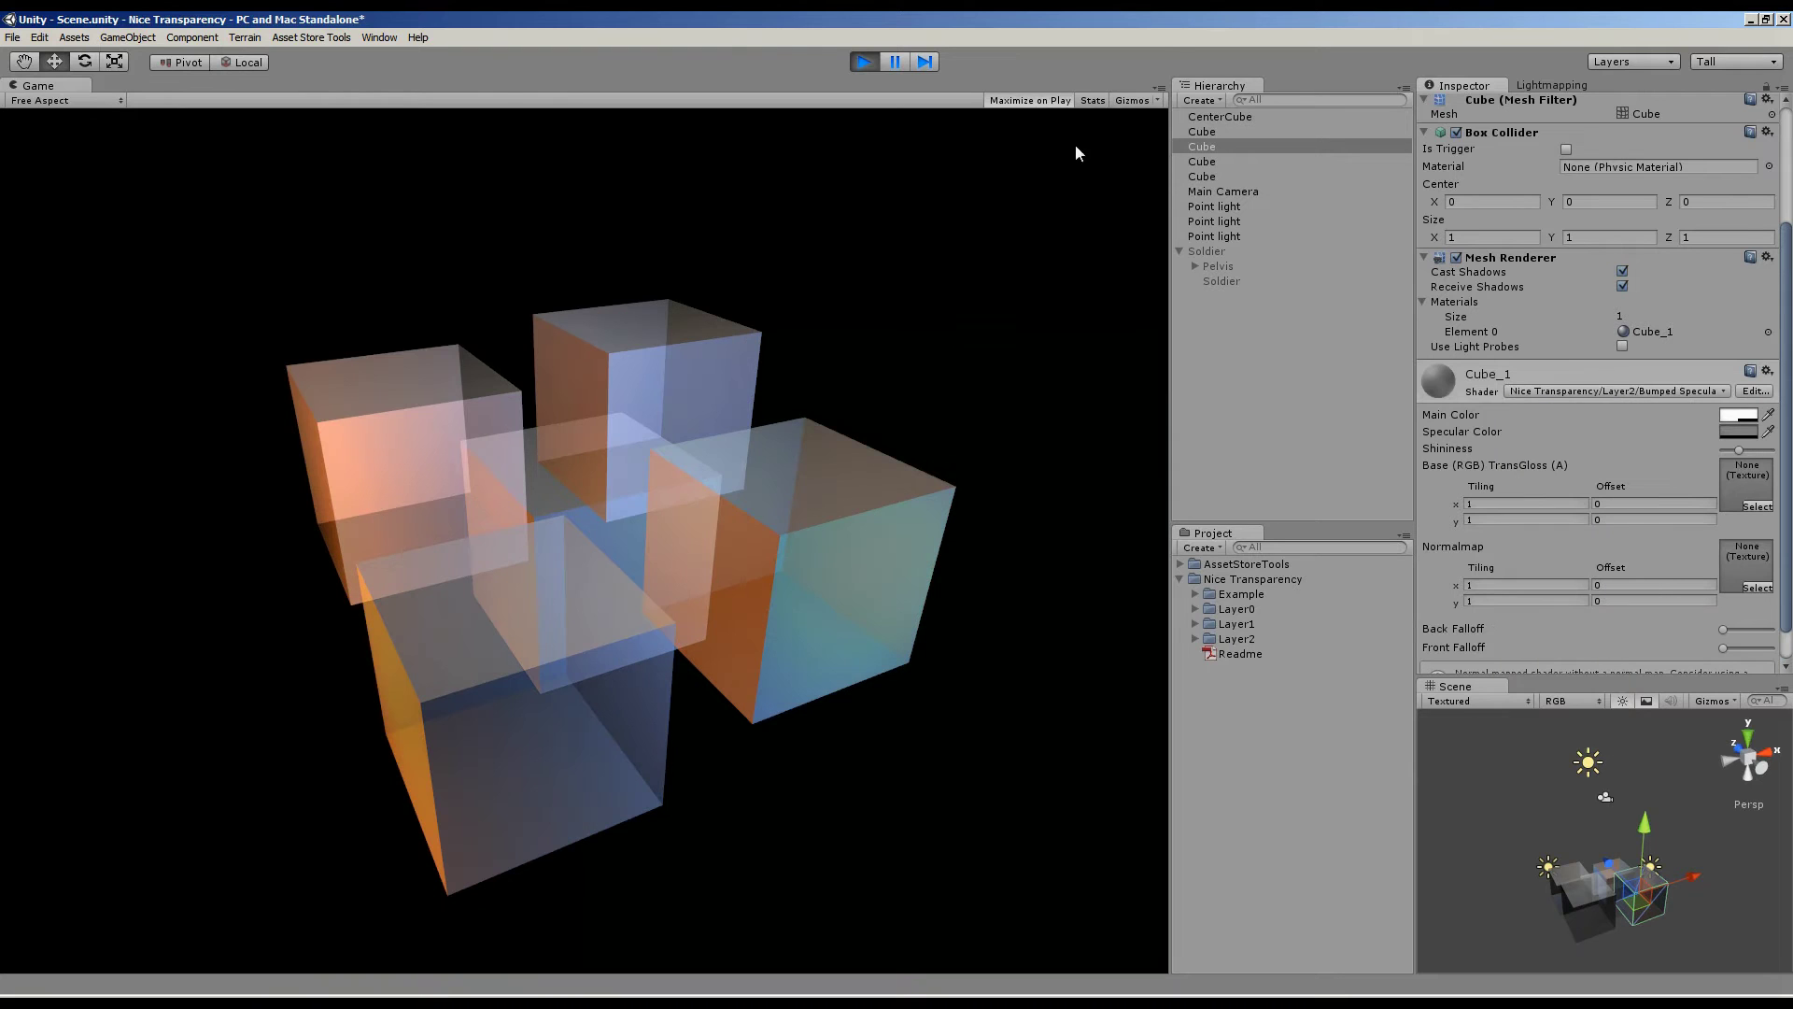
Set CenterCube's Cube_2 material to Nice Transparency/Layer1/Bumped Specular.
click(1209, 119)
click(1625, 391)
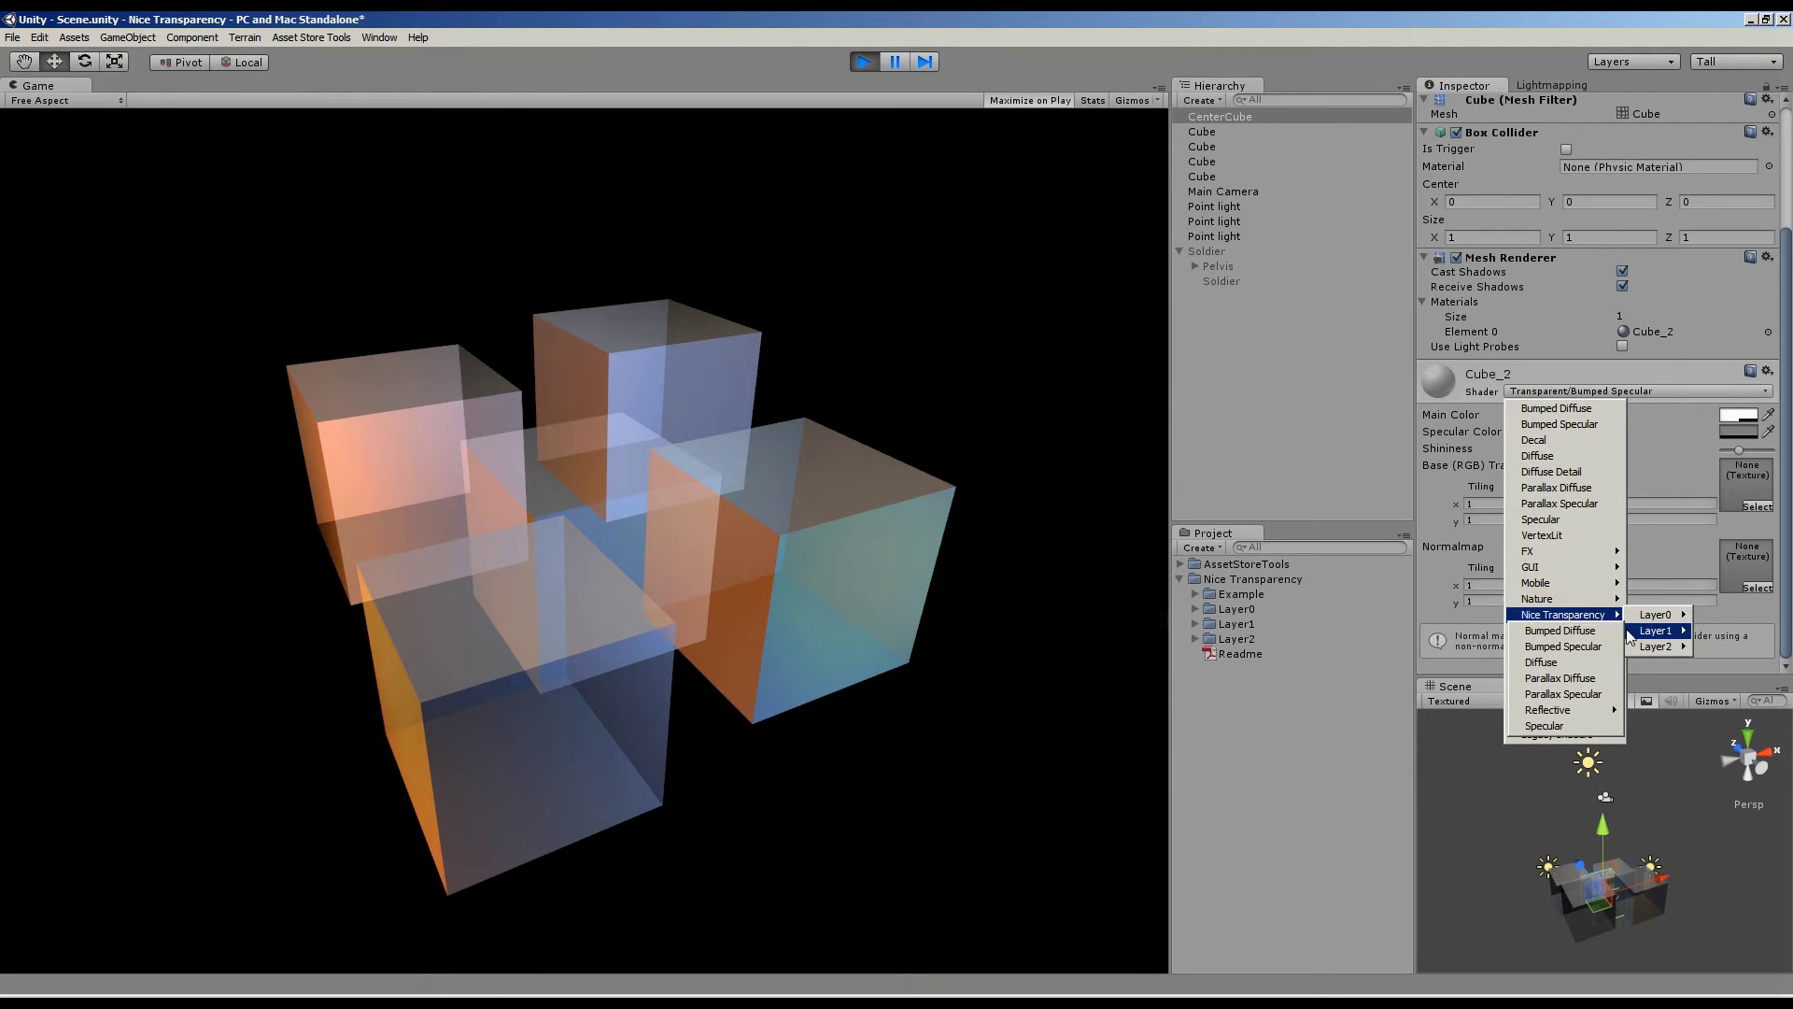
click(1572, 646)
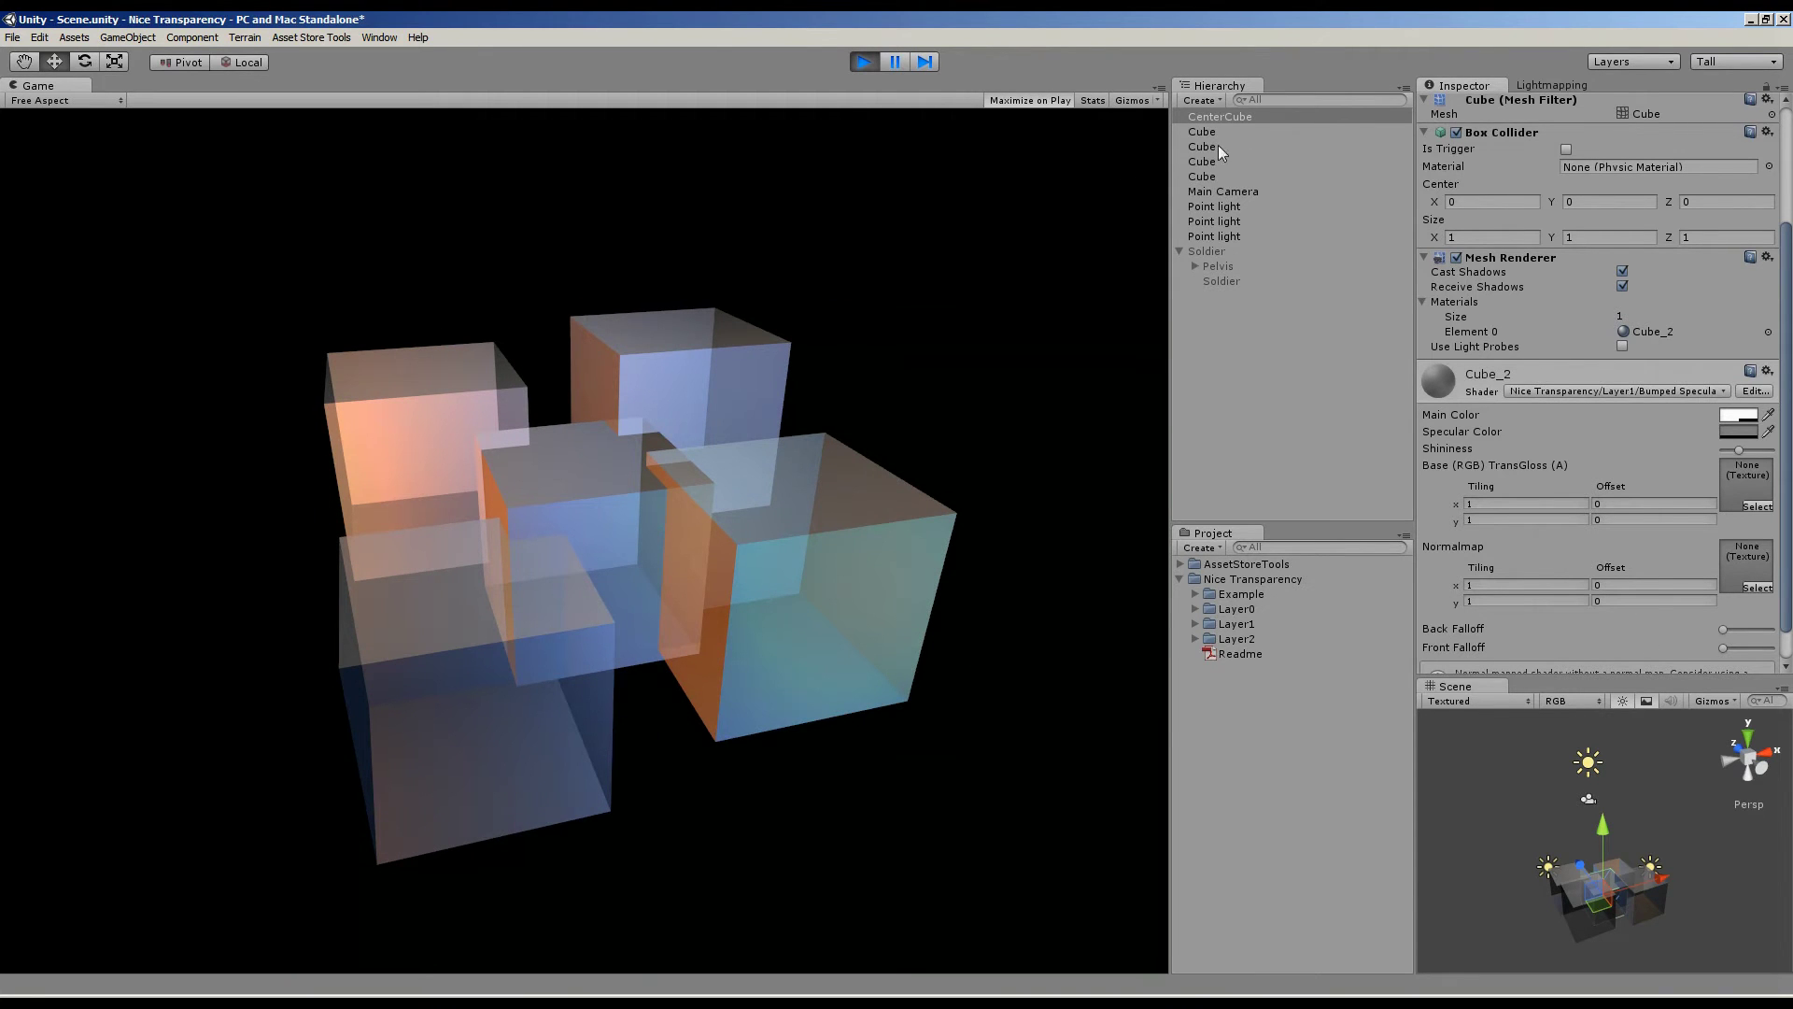
click(486, 547)
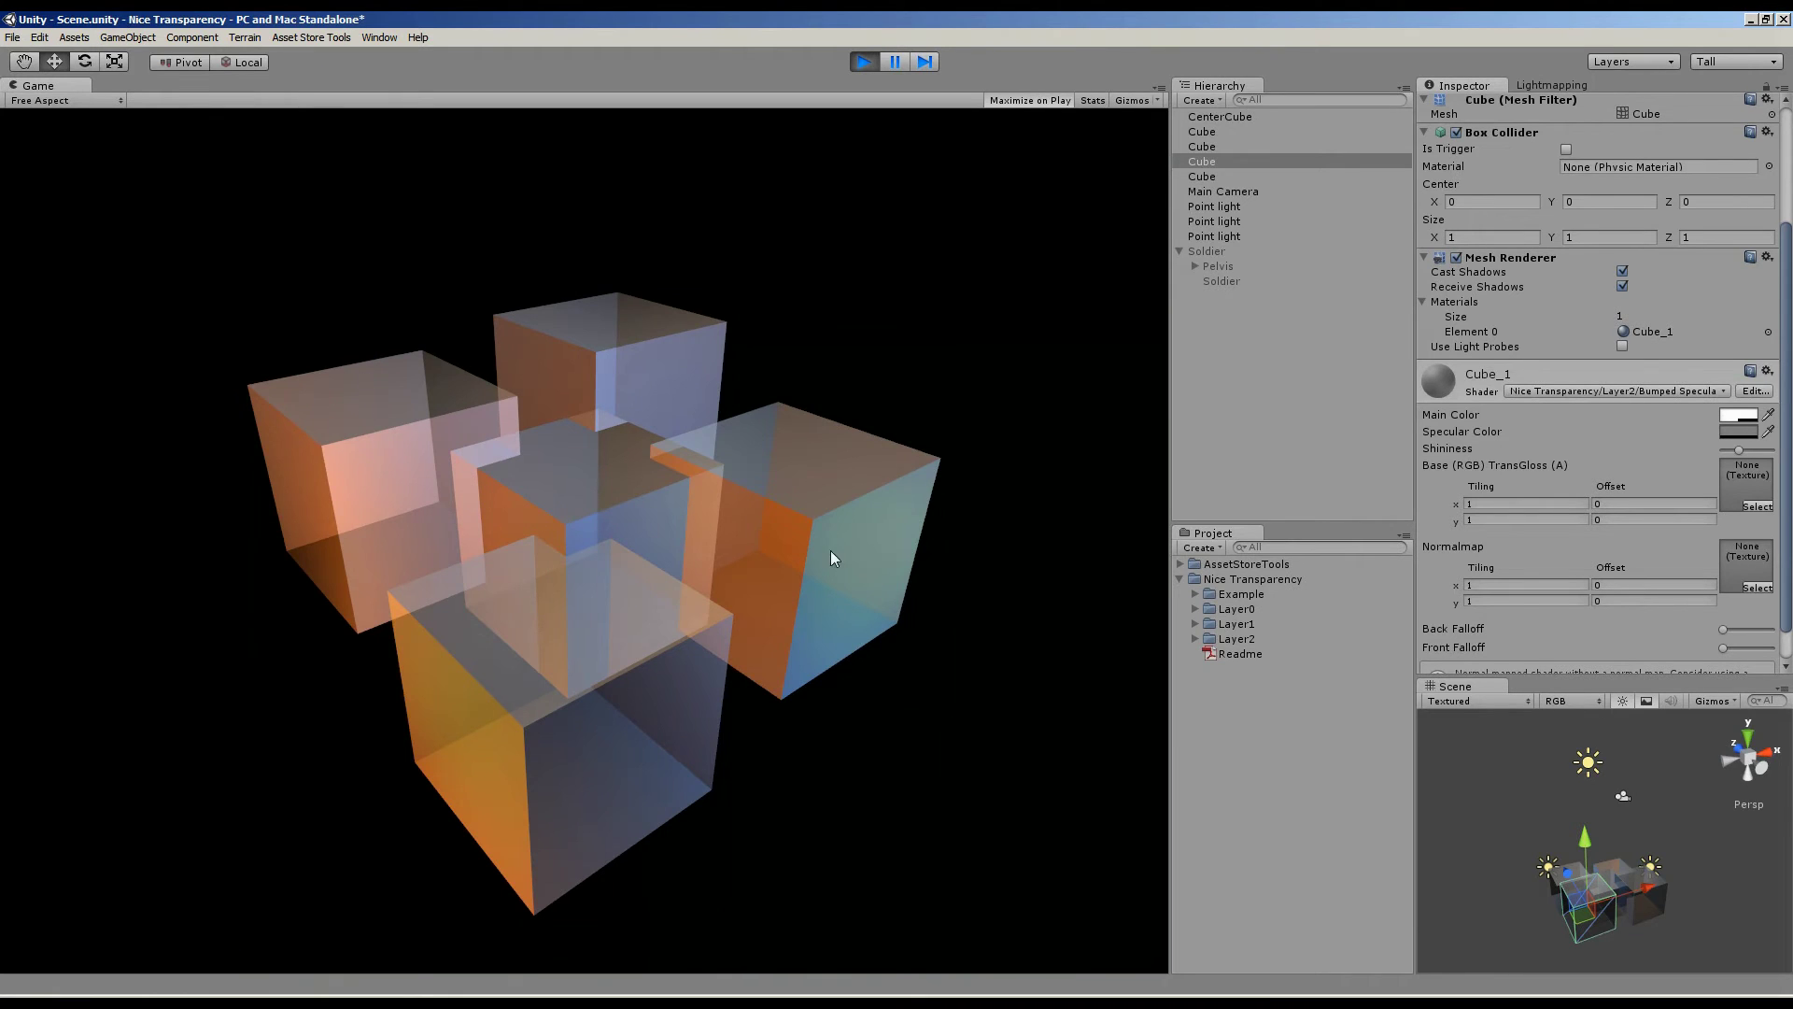
drag(1785, 609, 1776, 661)
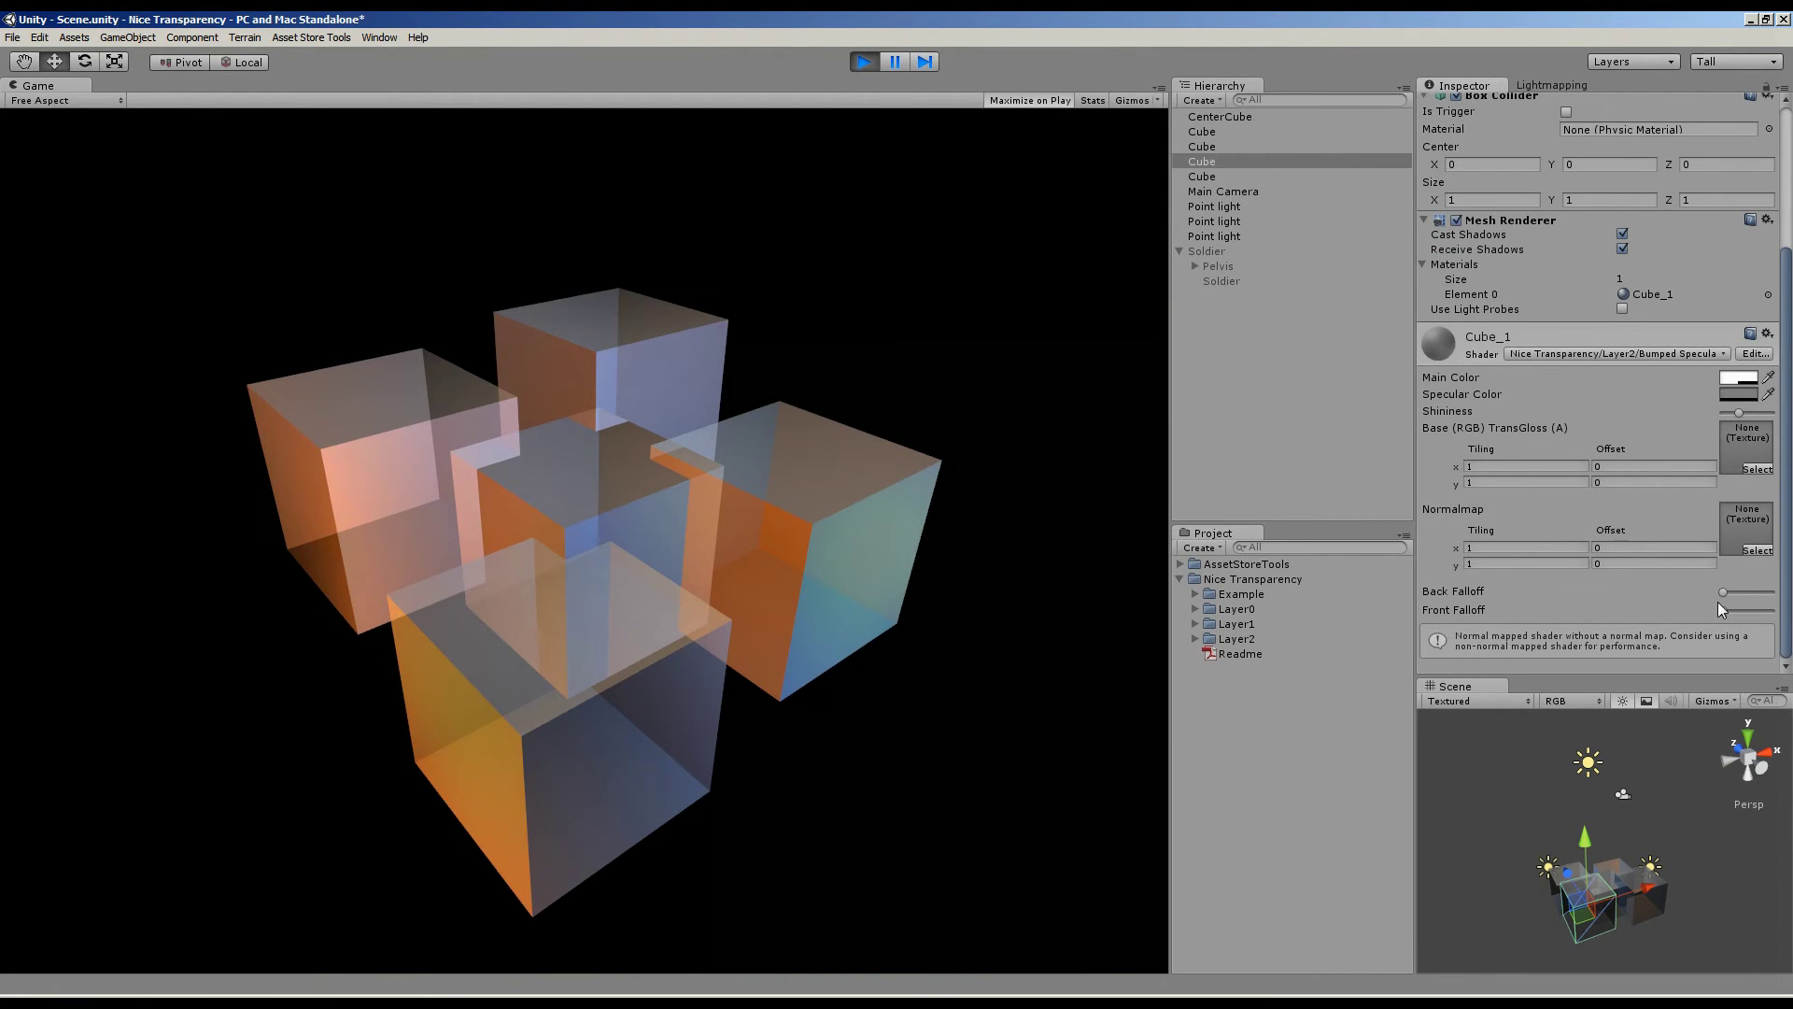
drag(1722, 609, 1565, 587)
Reactivate the Soldier object and its children among the cubes.
click(1234, 117)
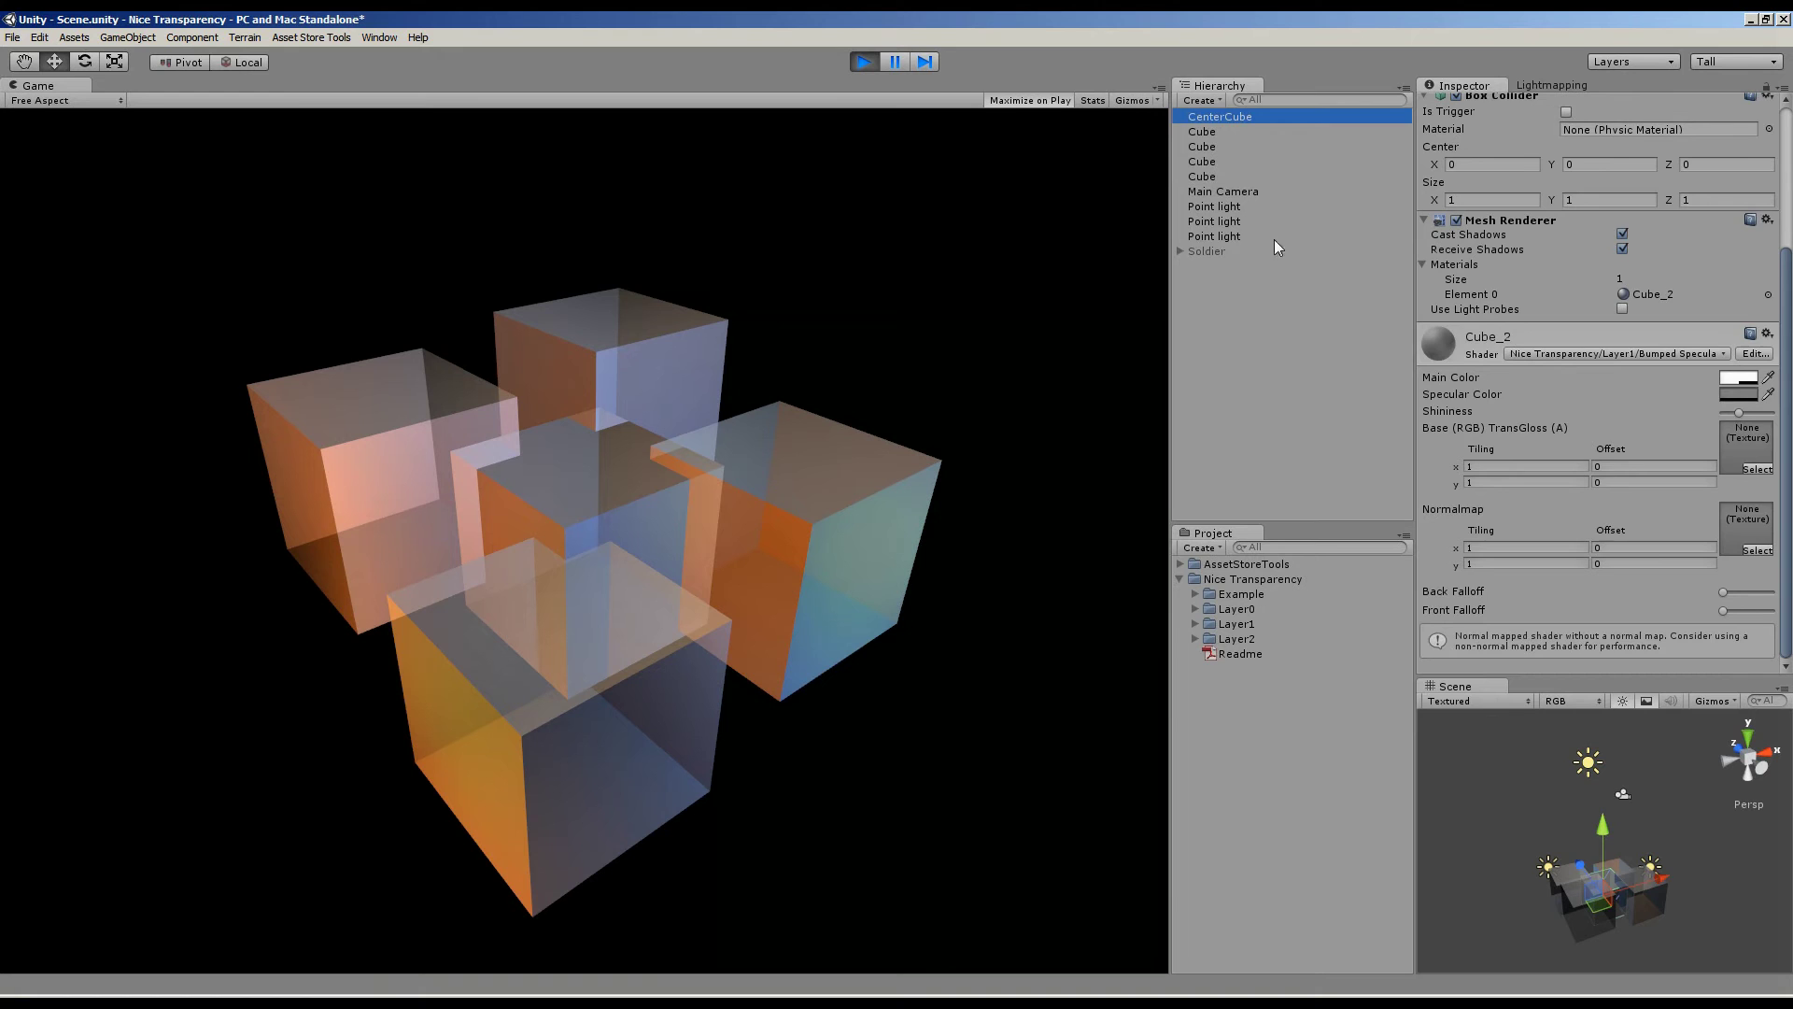
click(1225, 252)
click(1458, 100)
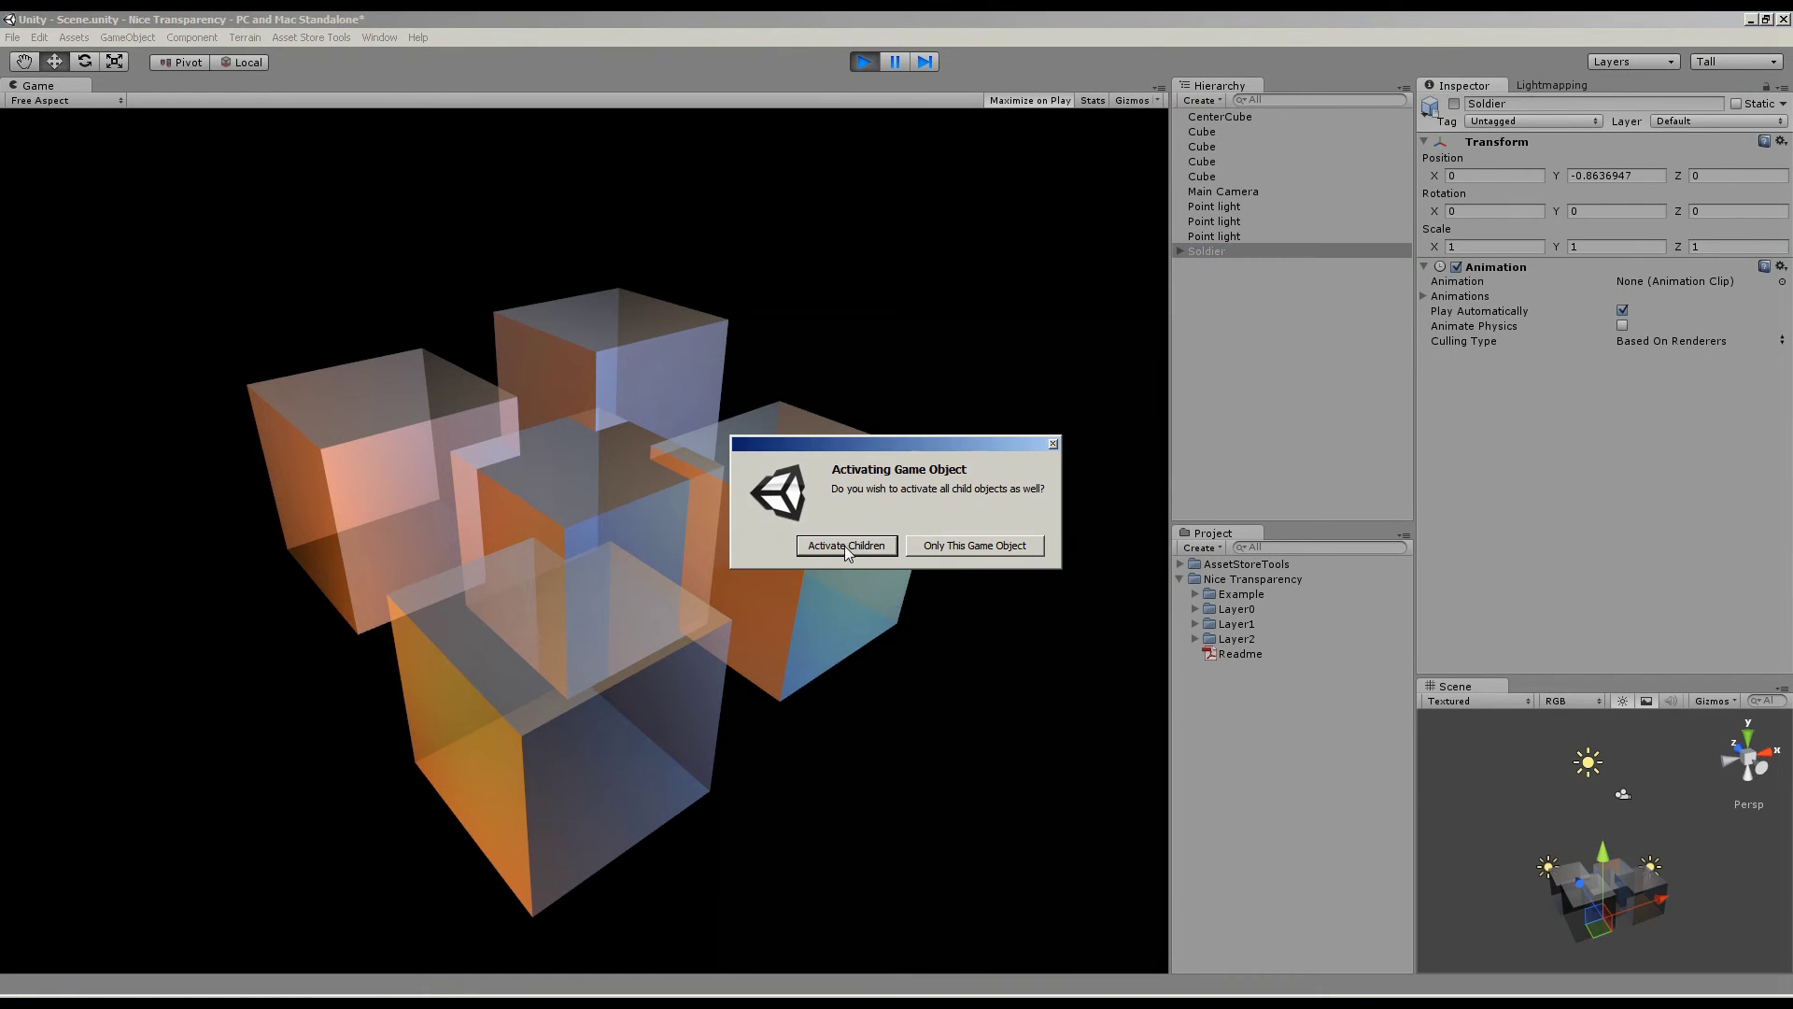
click(845, 546)
drag(845, 546, 80, 633)
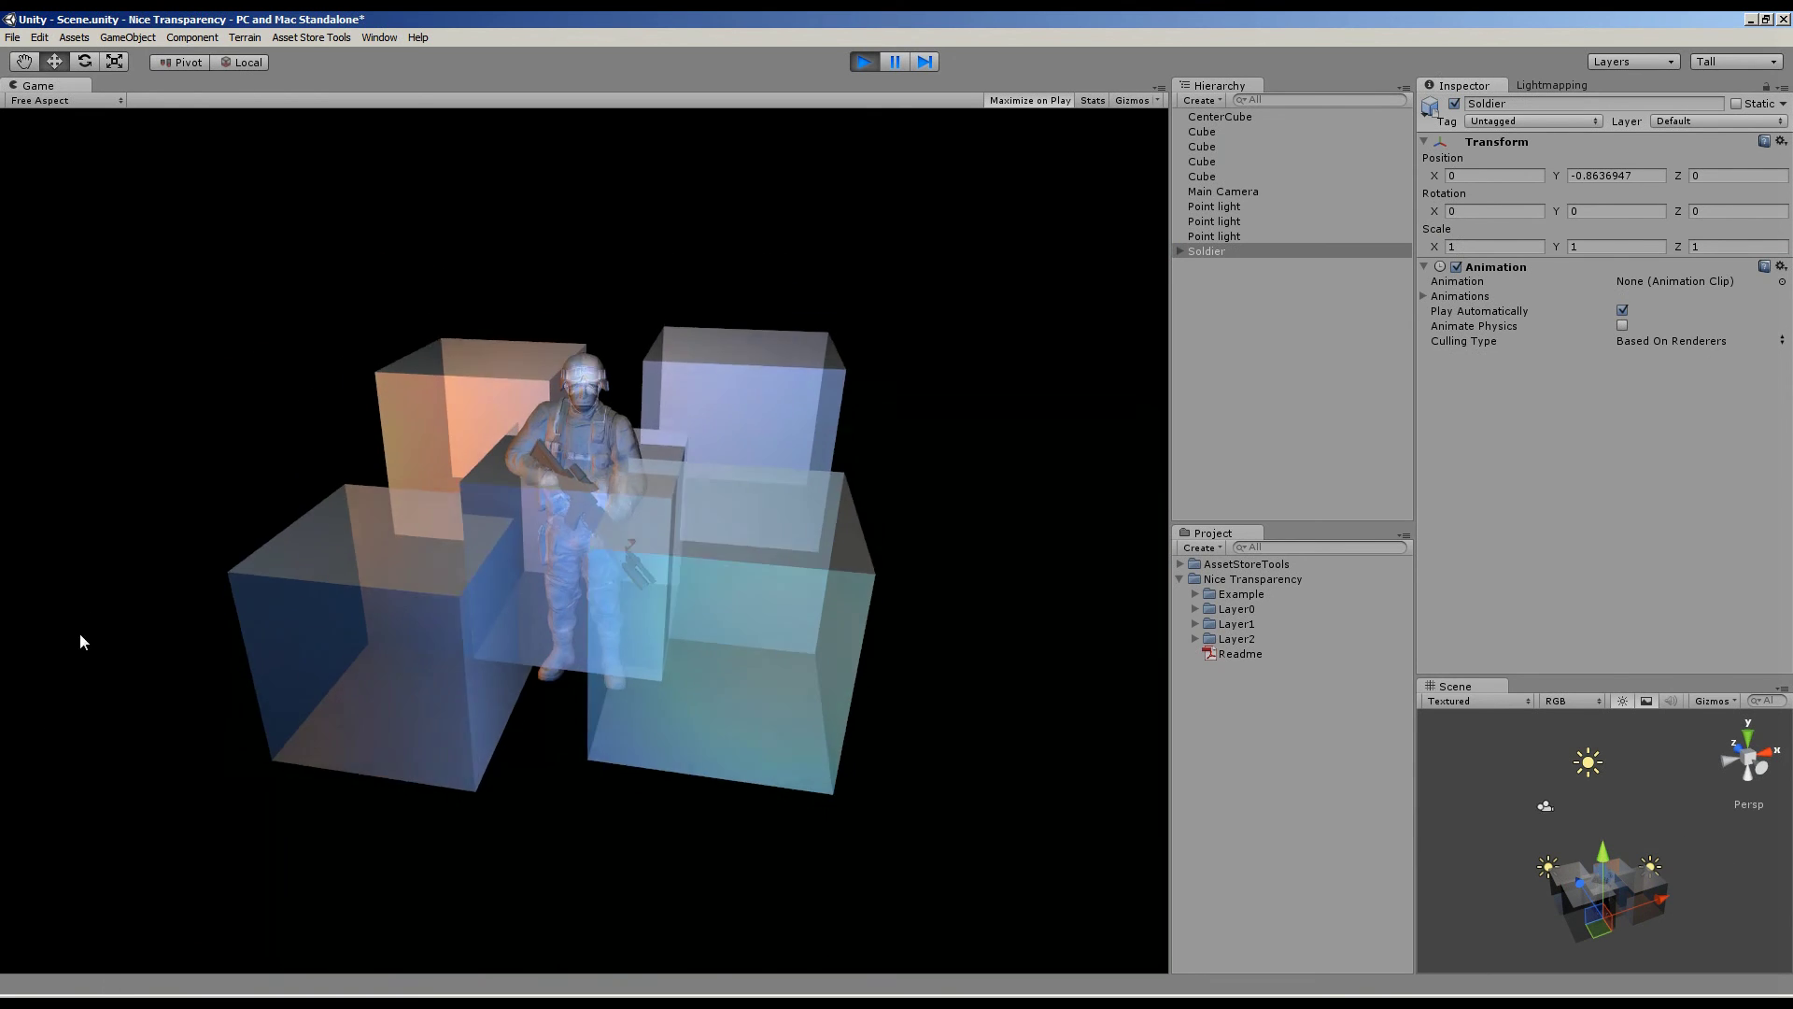
Select the child Soldier mesh and confirm its head material still uses Layer0.
click(1179, 252)
click(1224, 282)
scroll(1786, 576, down, 5)
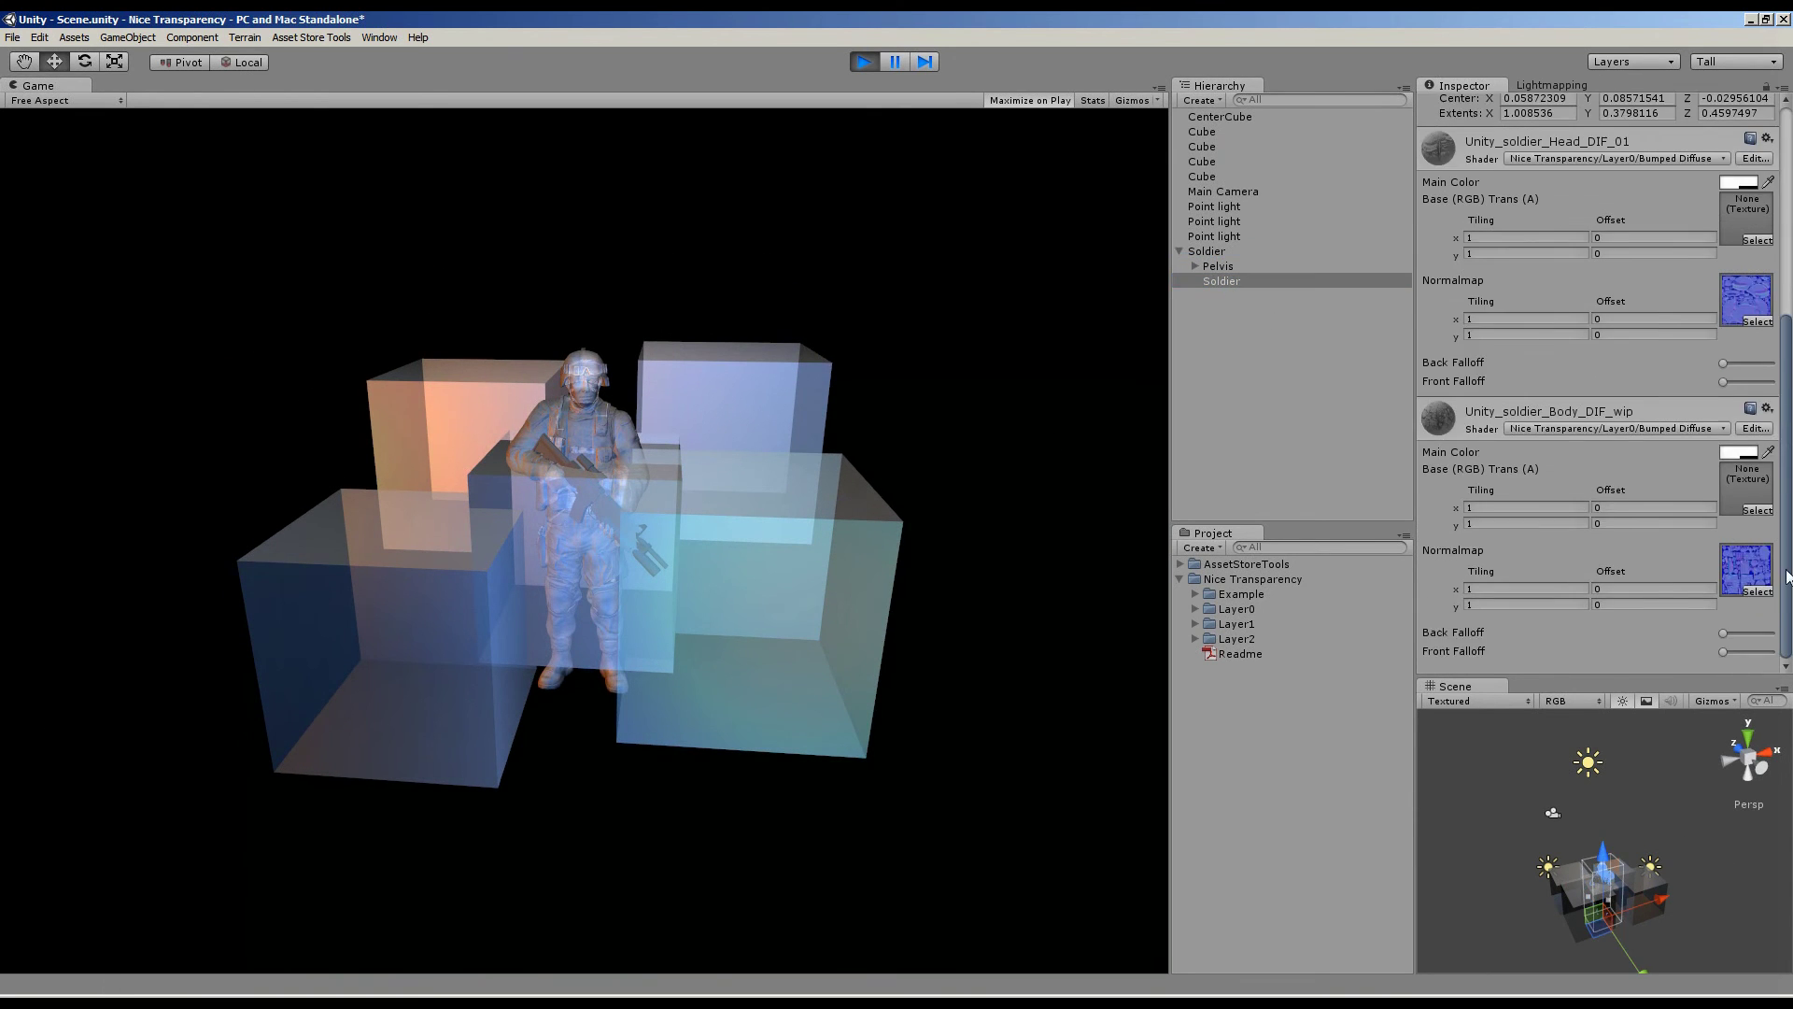
click(1630, 166)
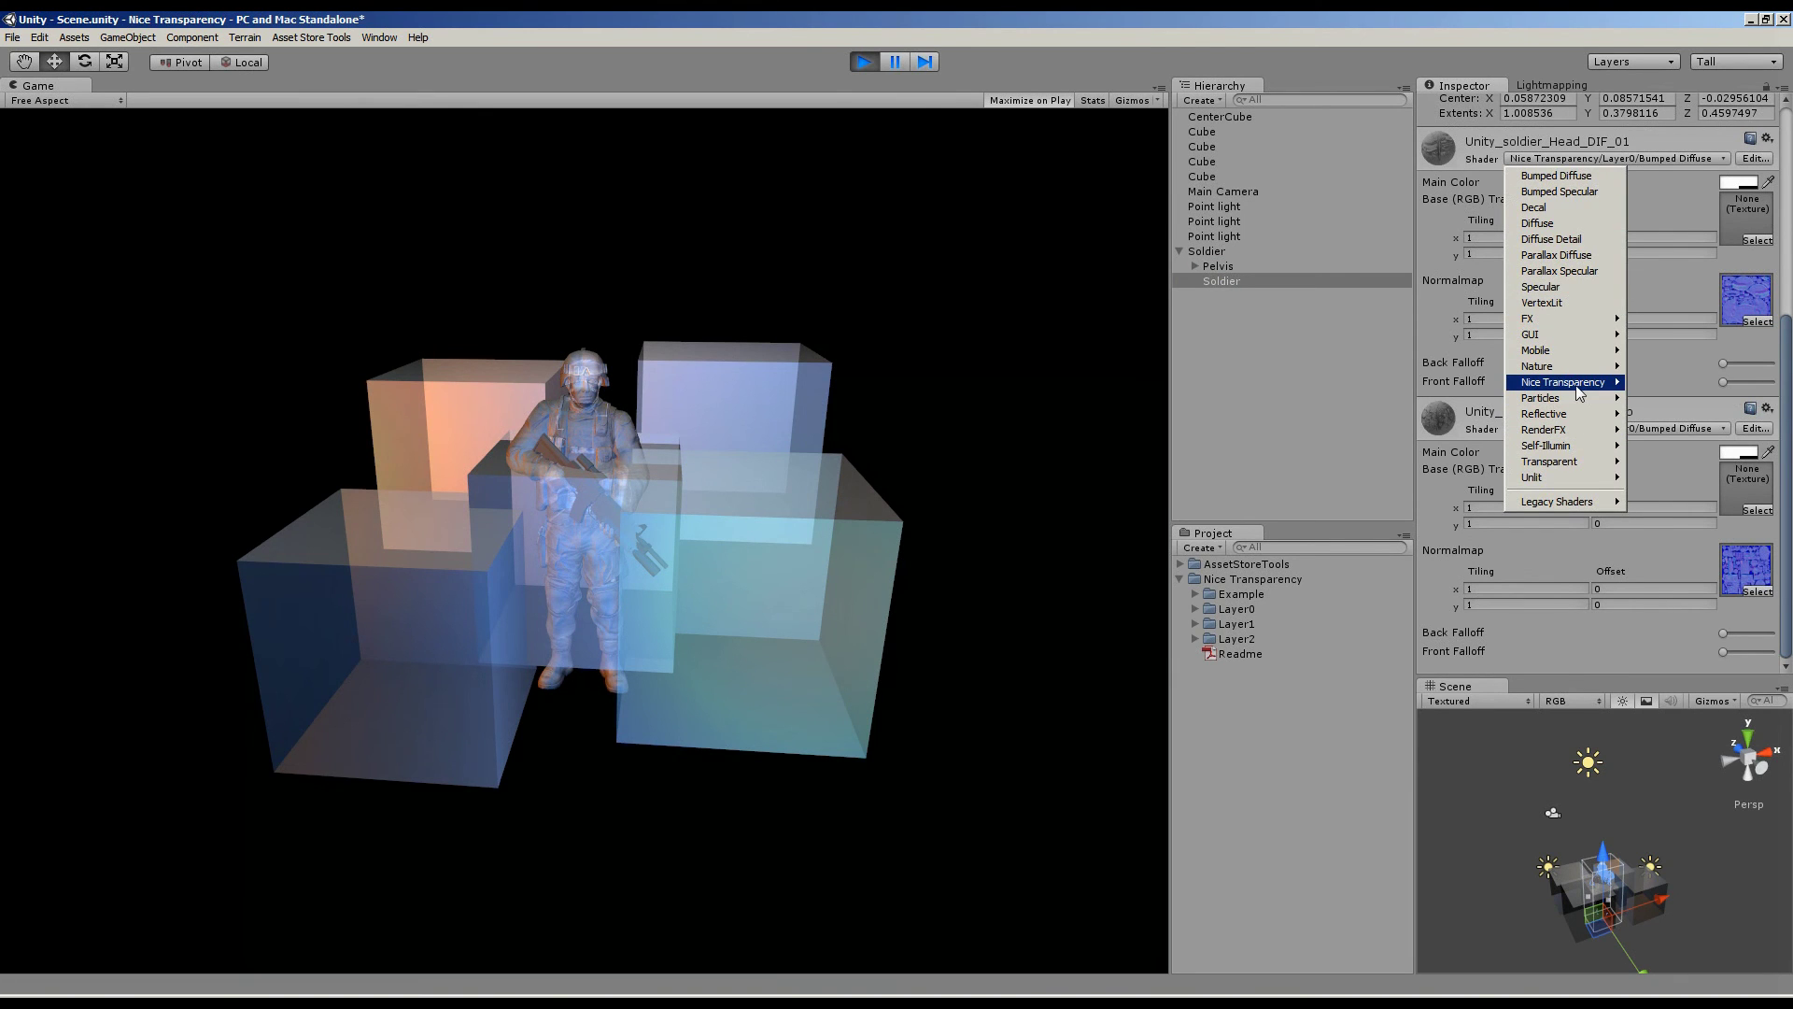
mouse_move(1576, 385)
mouse_move(1678, 385)
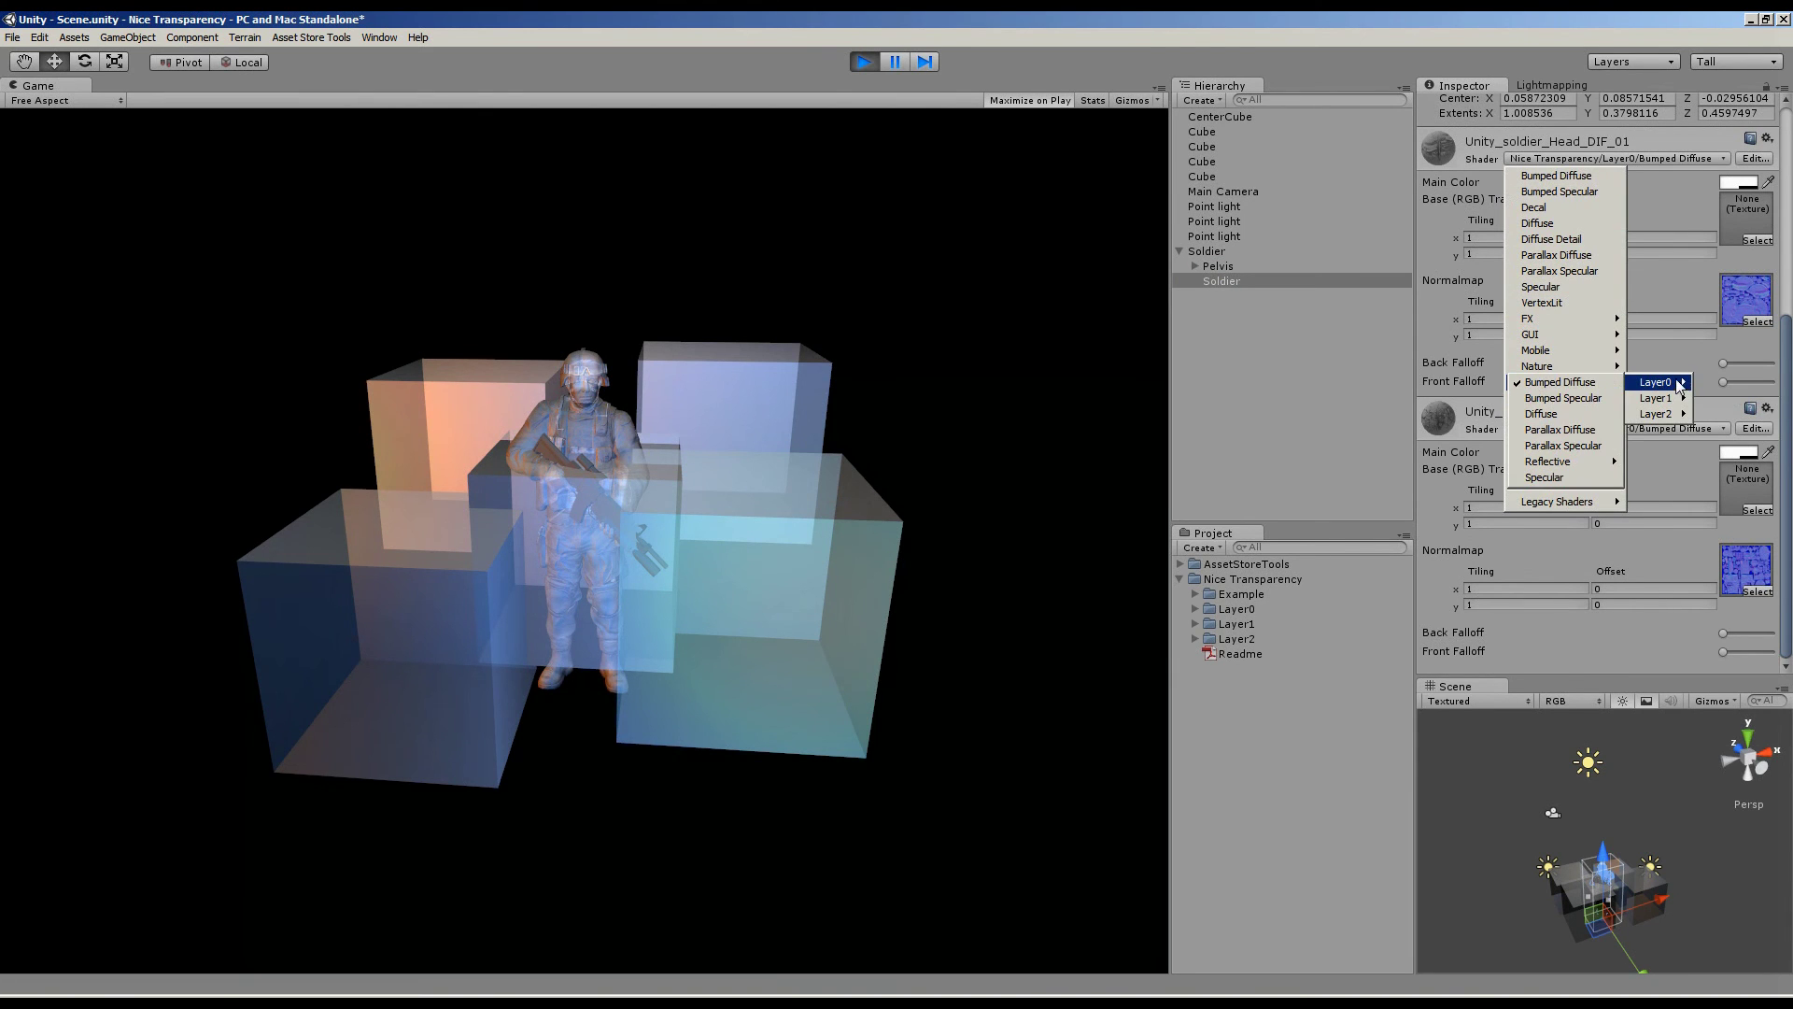
click(1109, 13)
drag(542, 527, 558, 474)
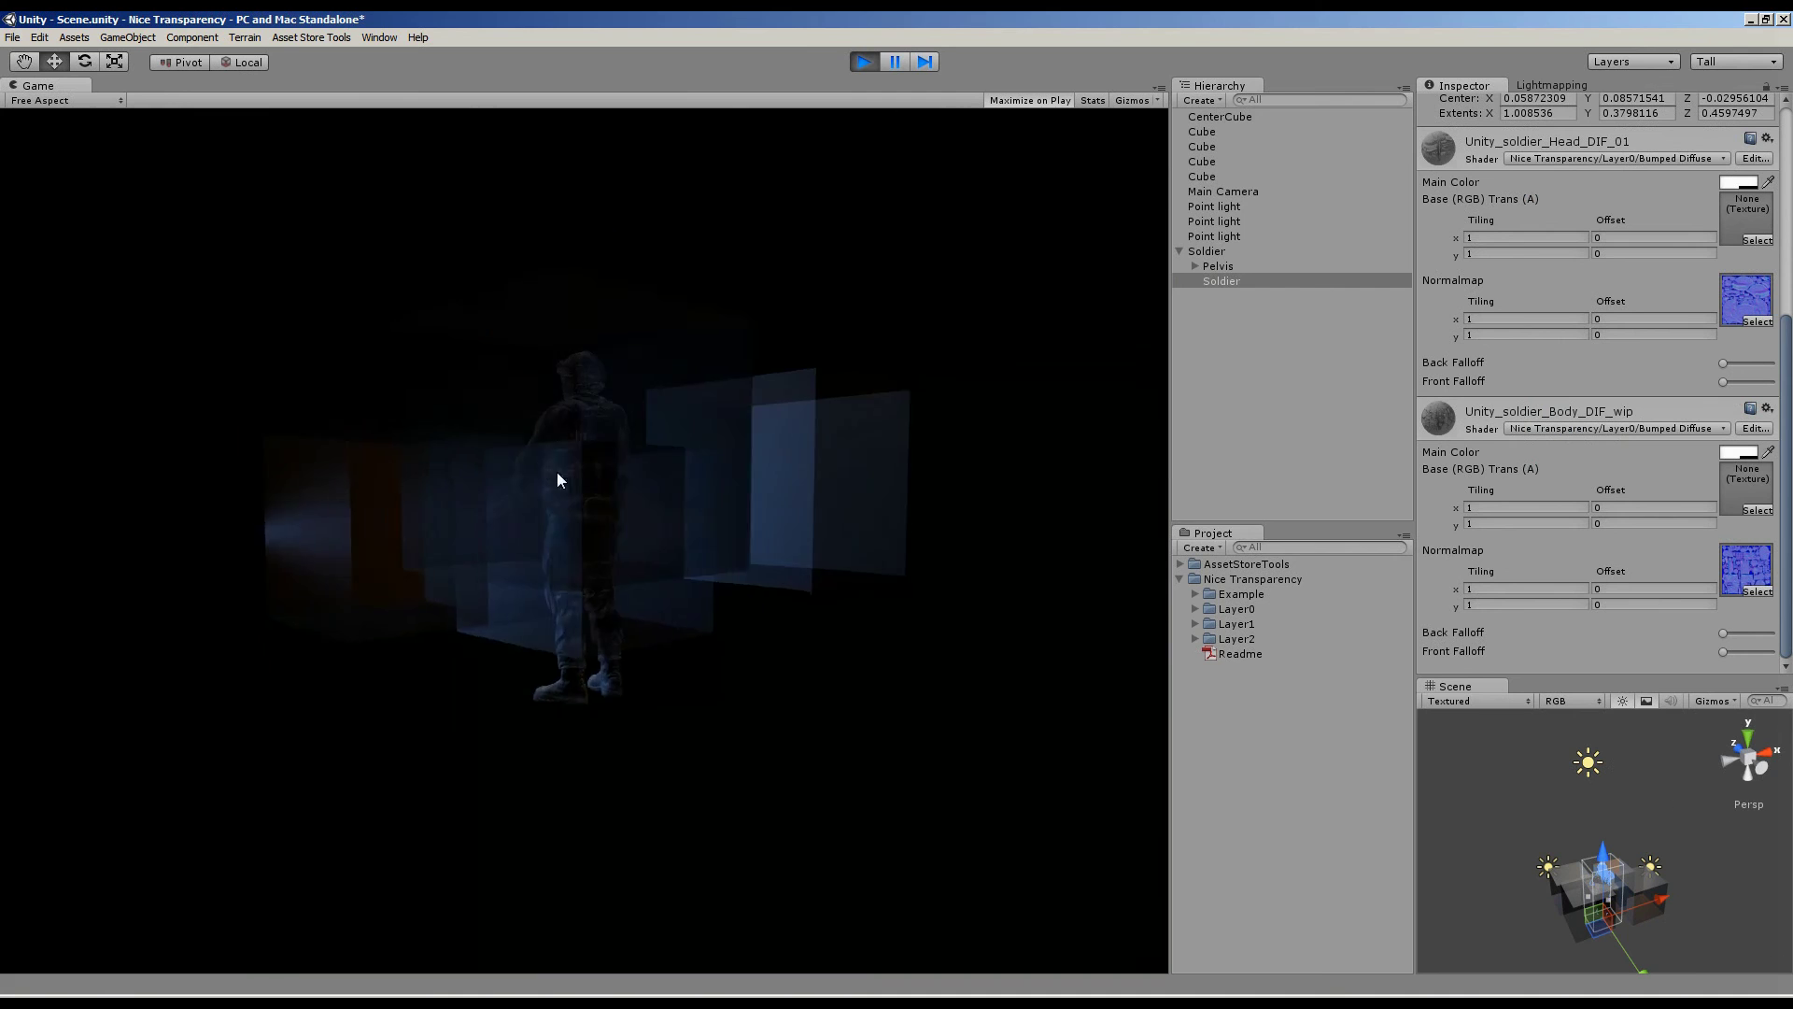
Switch the soldier's head and body materials to Transparent/Bumped Diffuse.
click(1639, 157)
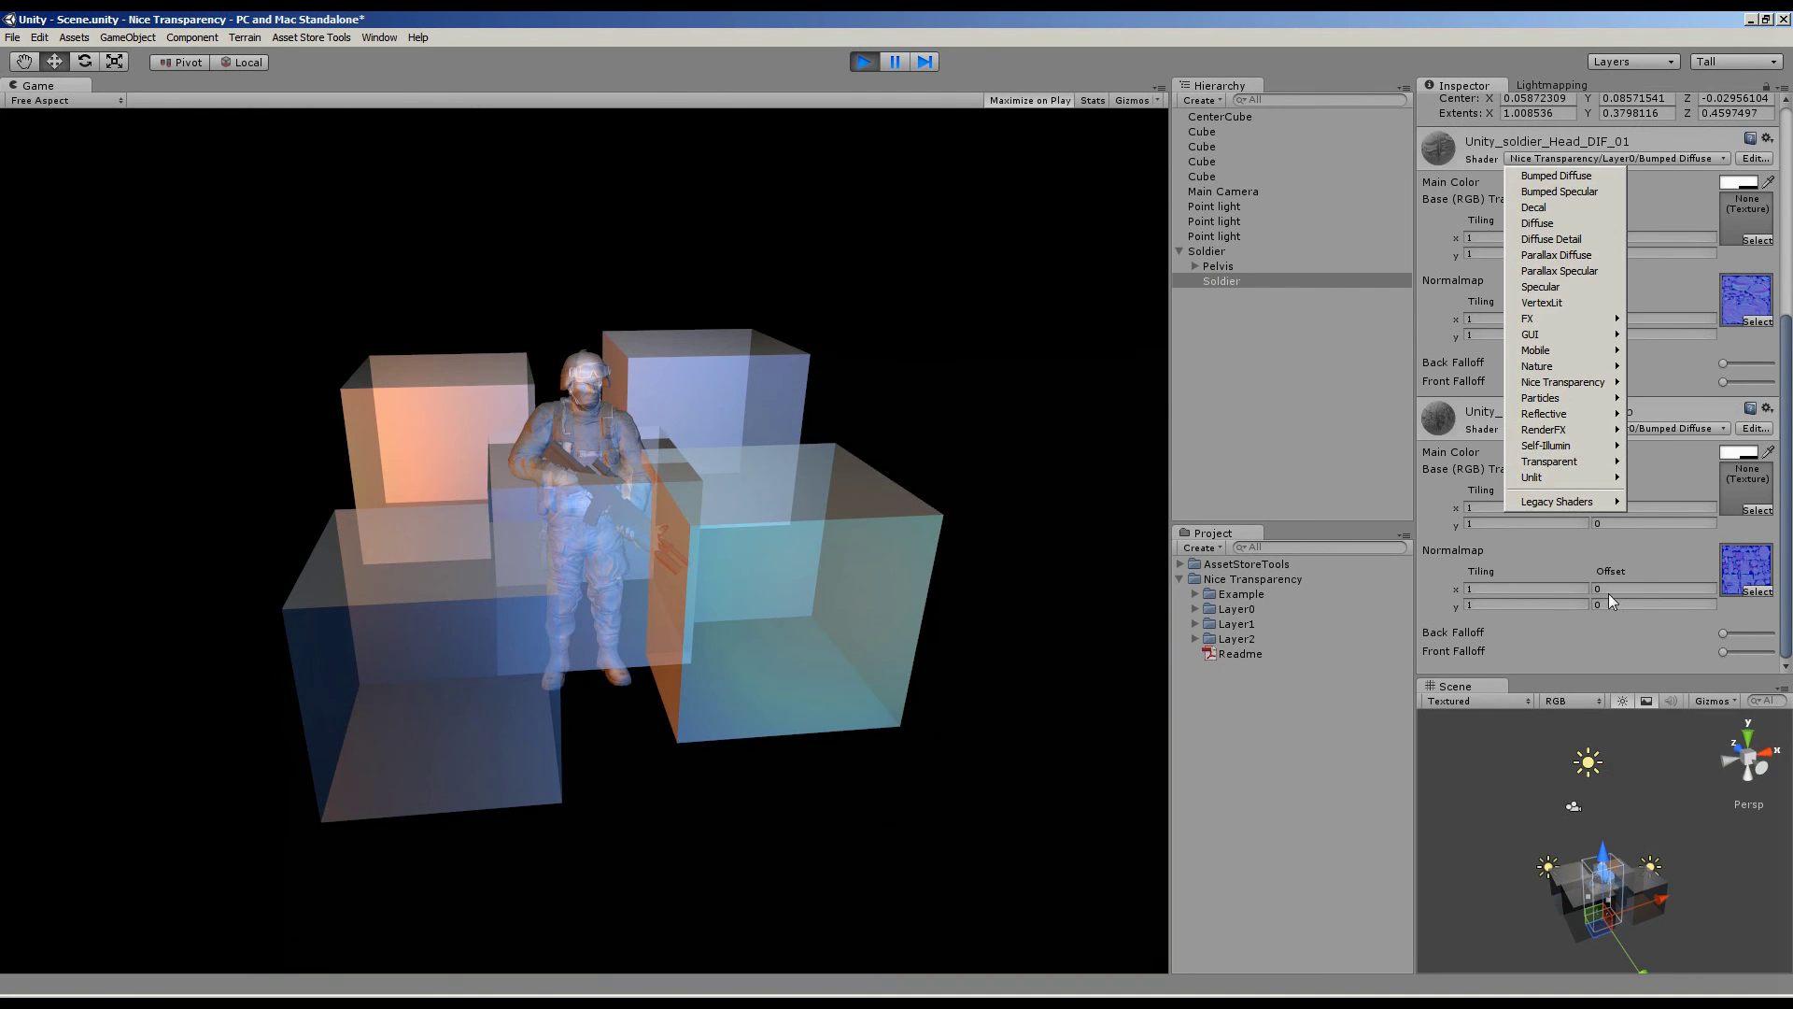
mouse_move(1582, 465)
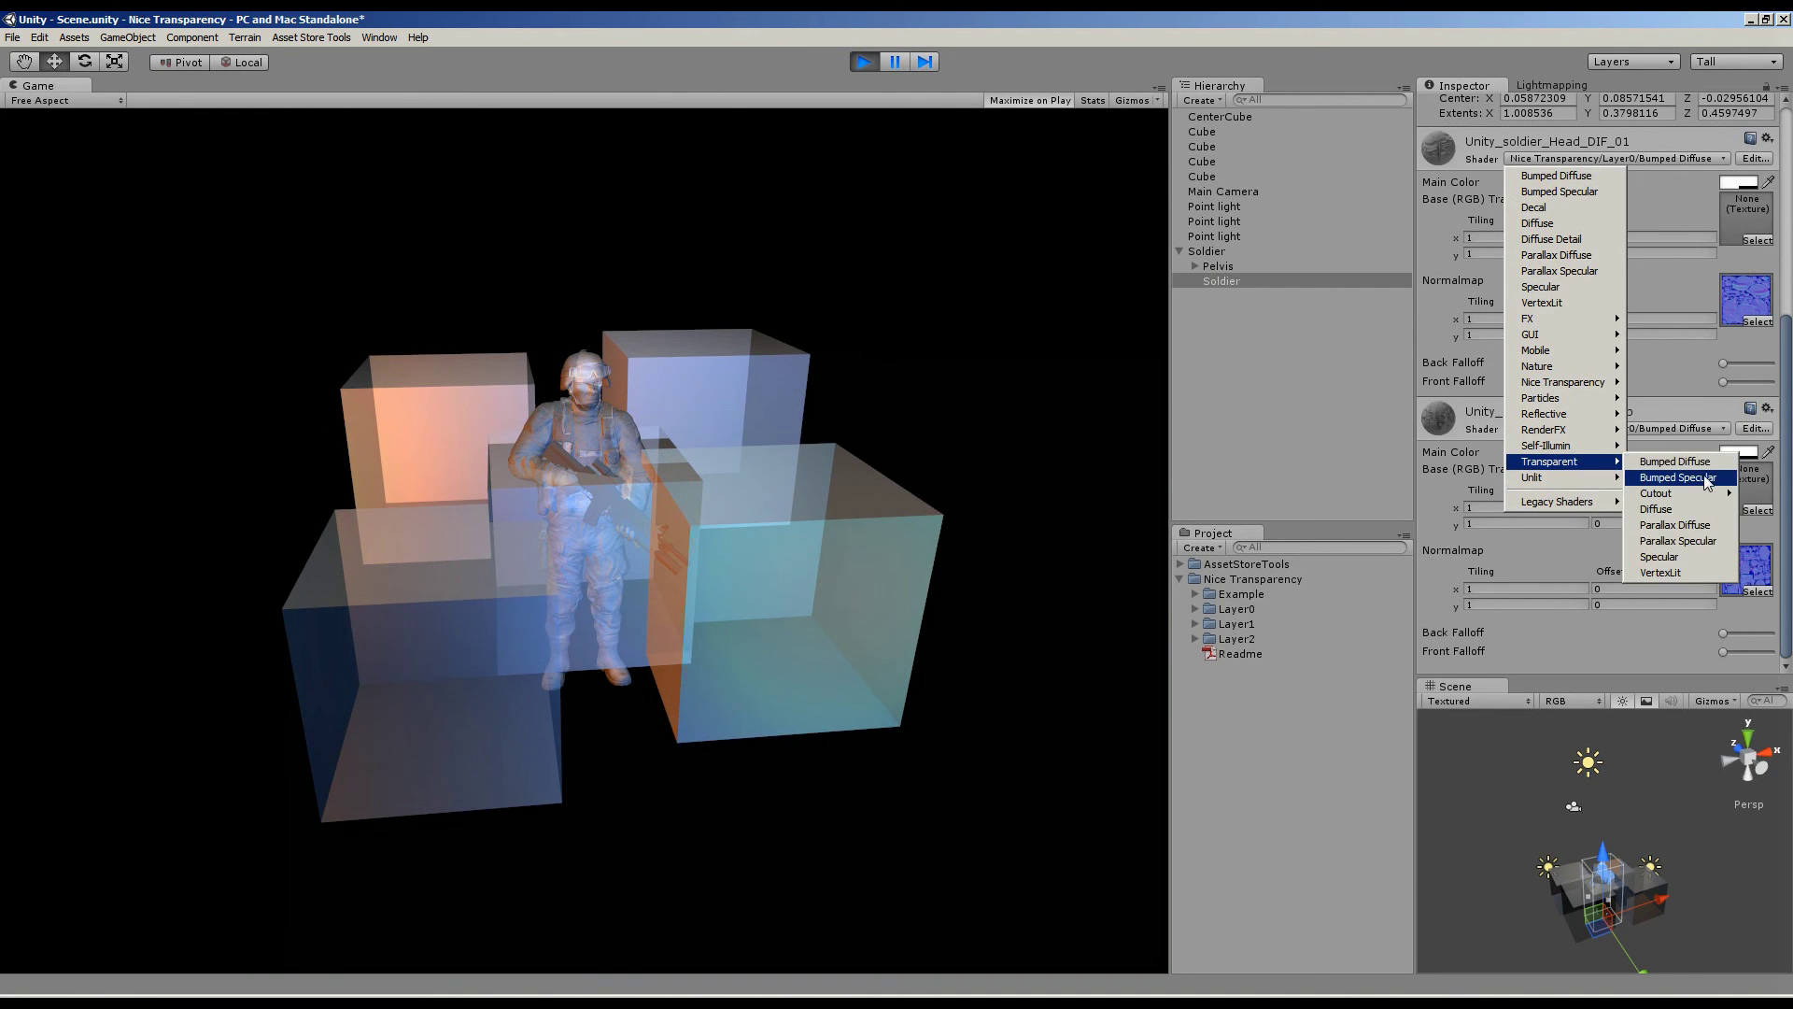
click(1676, 462)
click(1583, 426)
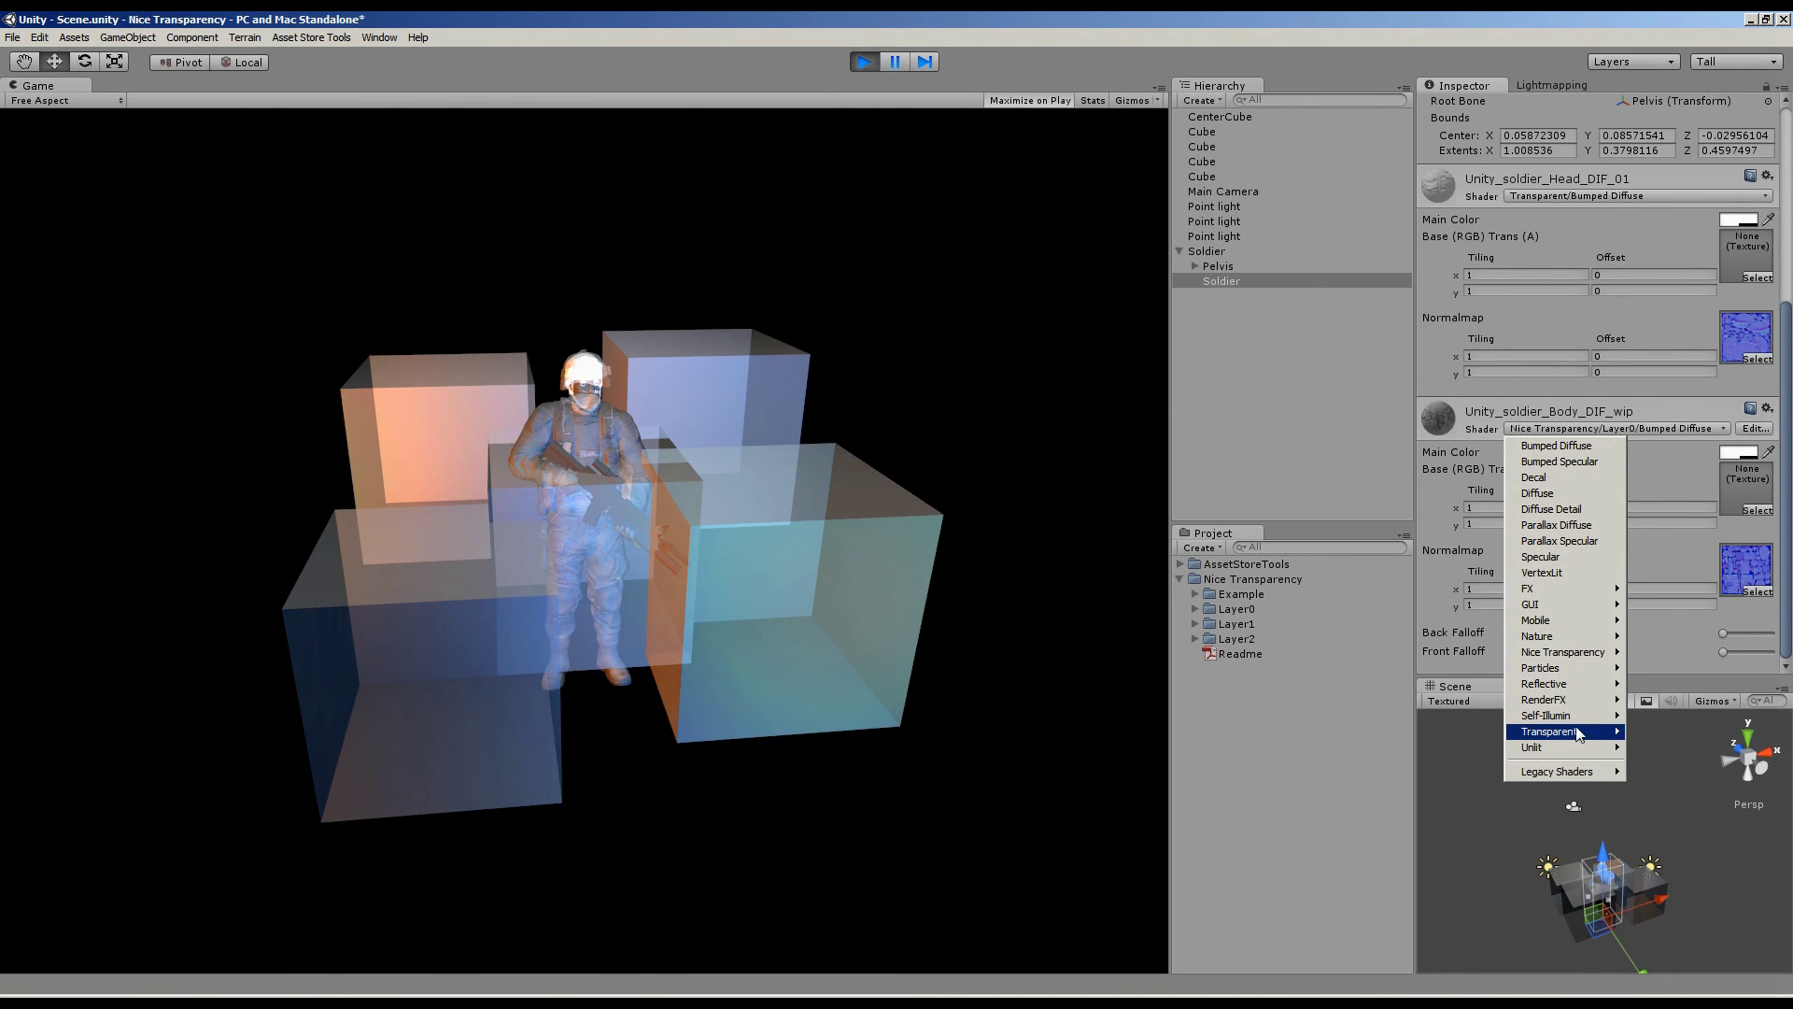
mouse_move(1578, 733)
click(1675, 735)
Set Cube_1 and Cube_2 materials to Transparent/Bumped Diffuse and orbit to compare.
click(1233, 147)
click(1616, 355)
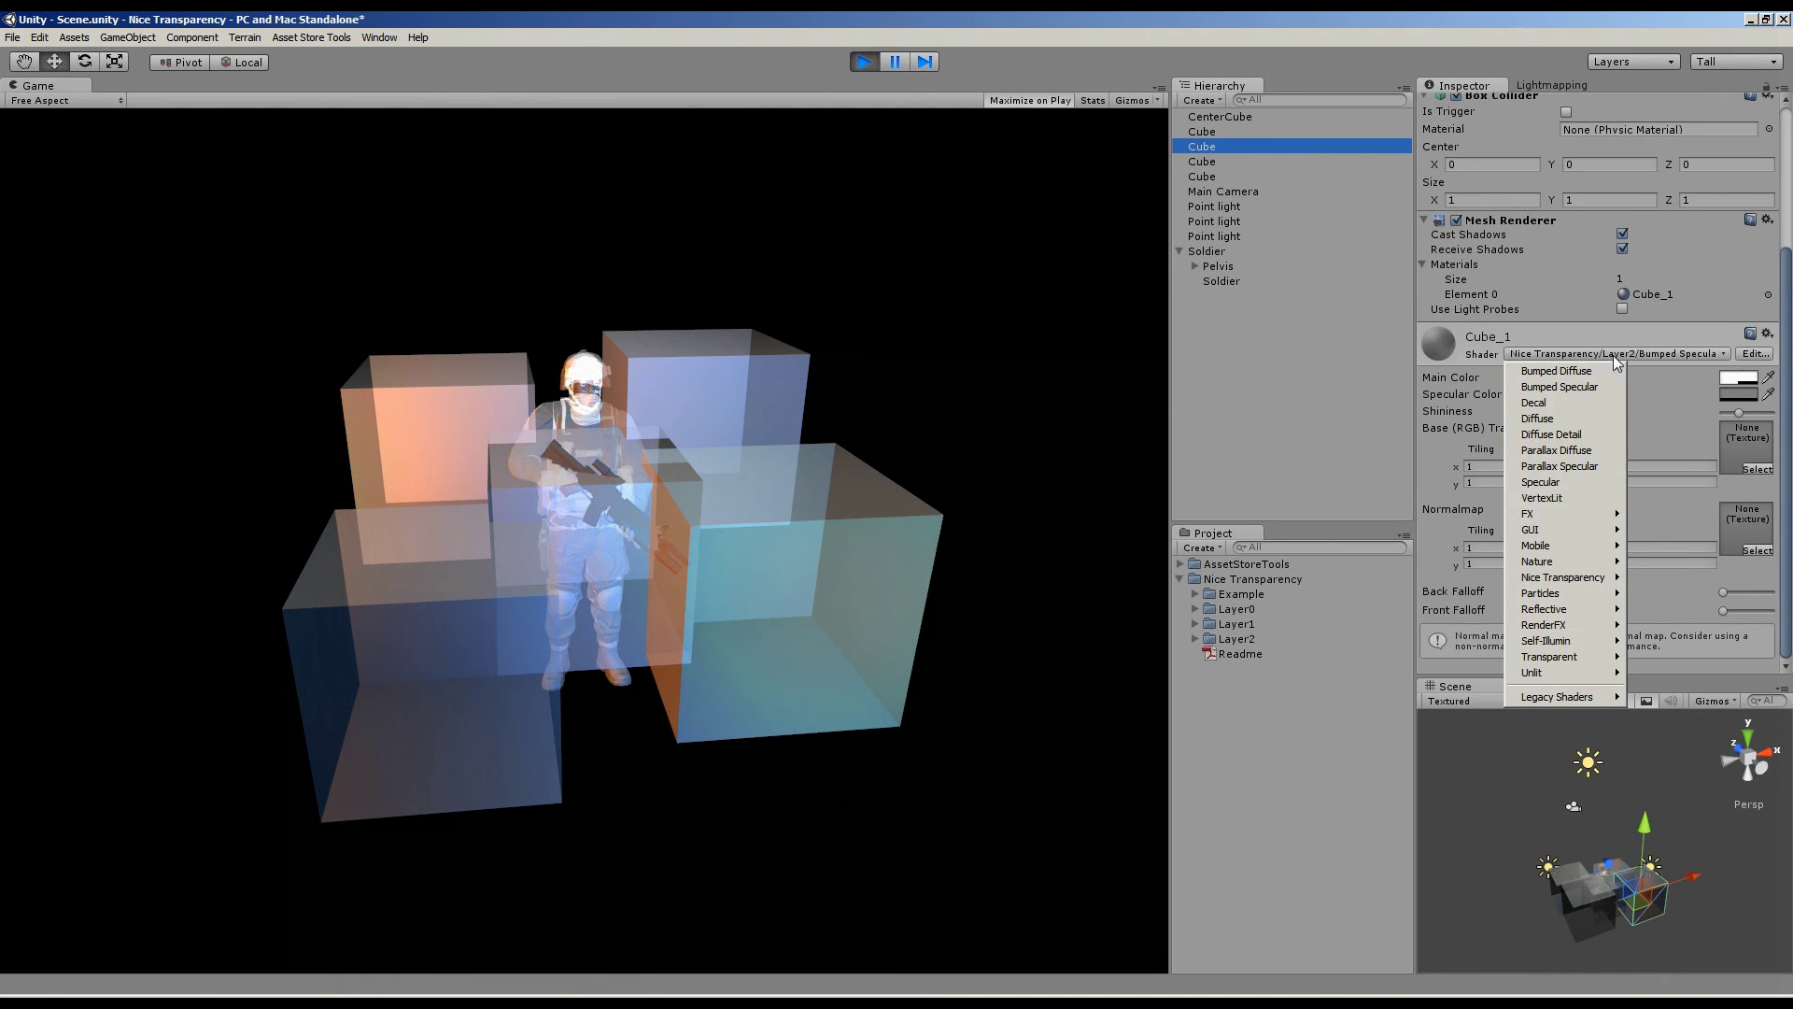
mouse_move(1587, 659)
click(1674, 657)
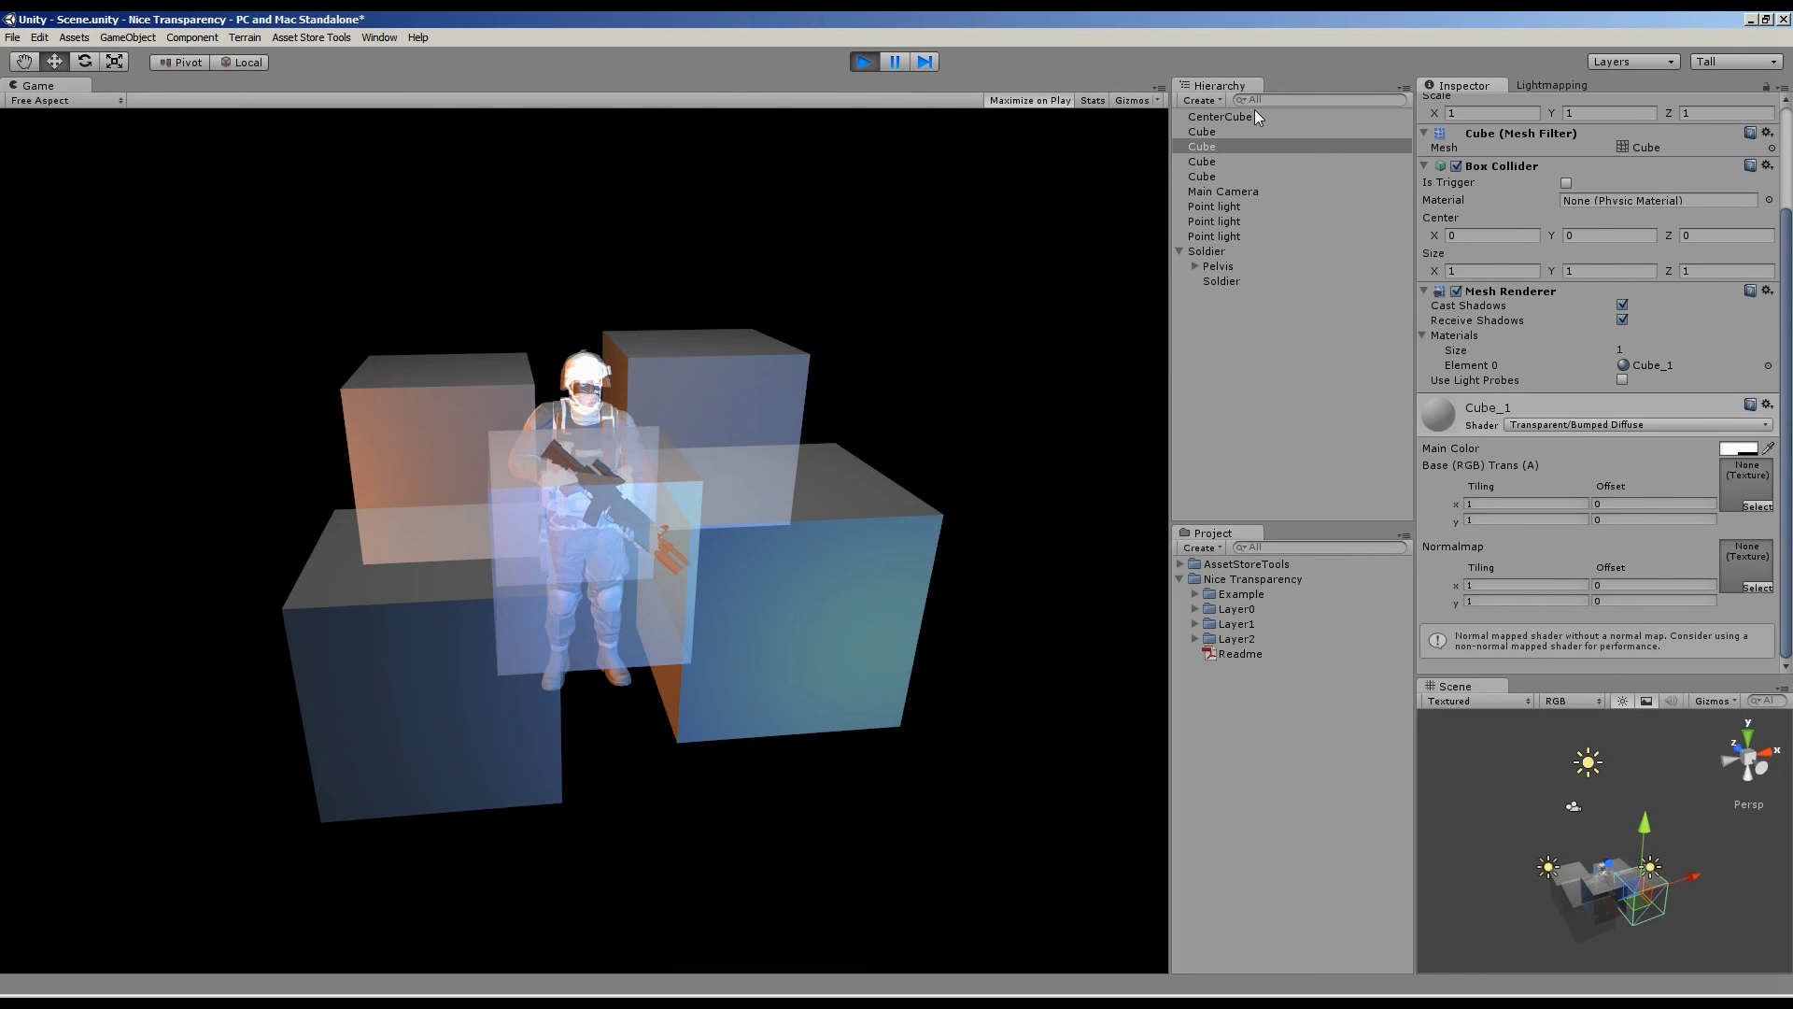
click(1219, 116)
click(1578, 426)
mouse_move(1583, 735)
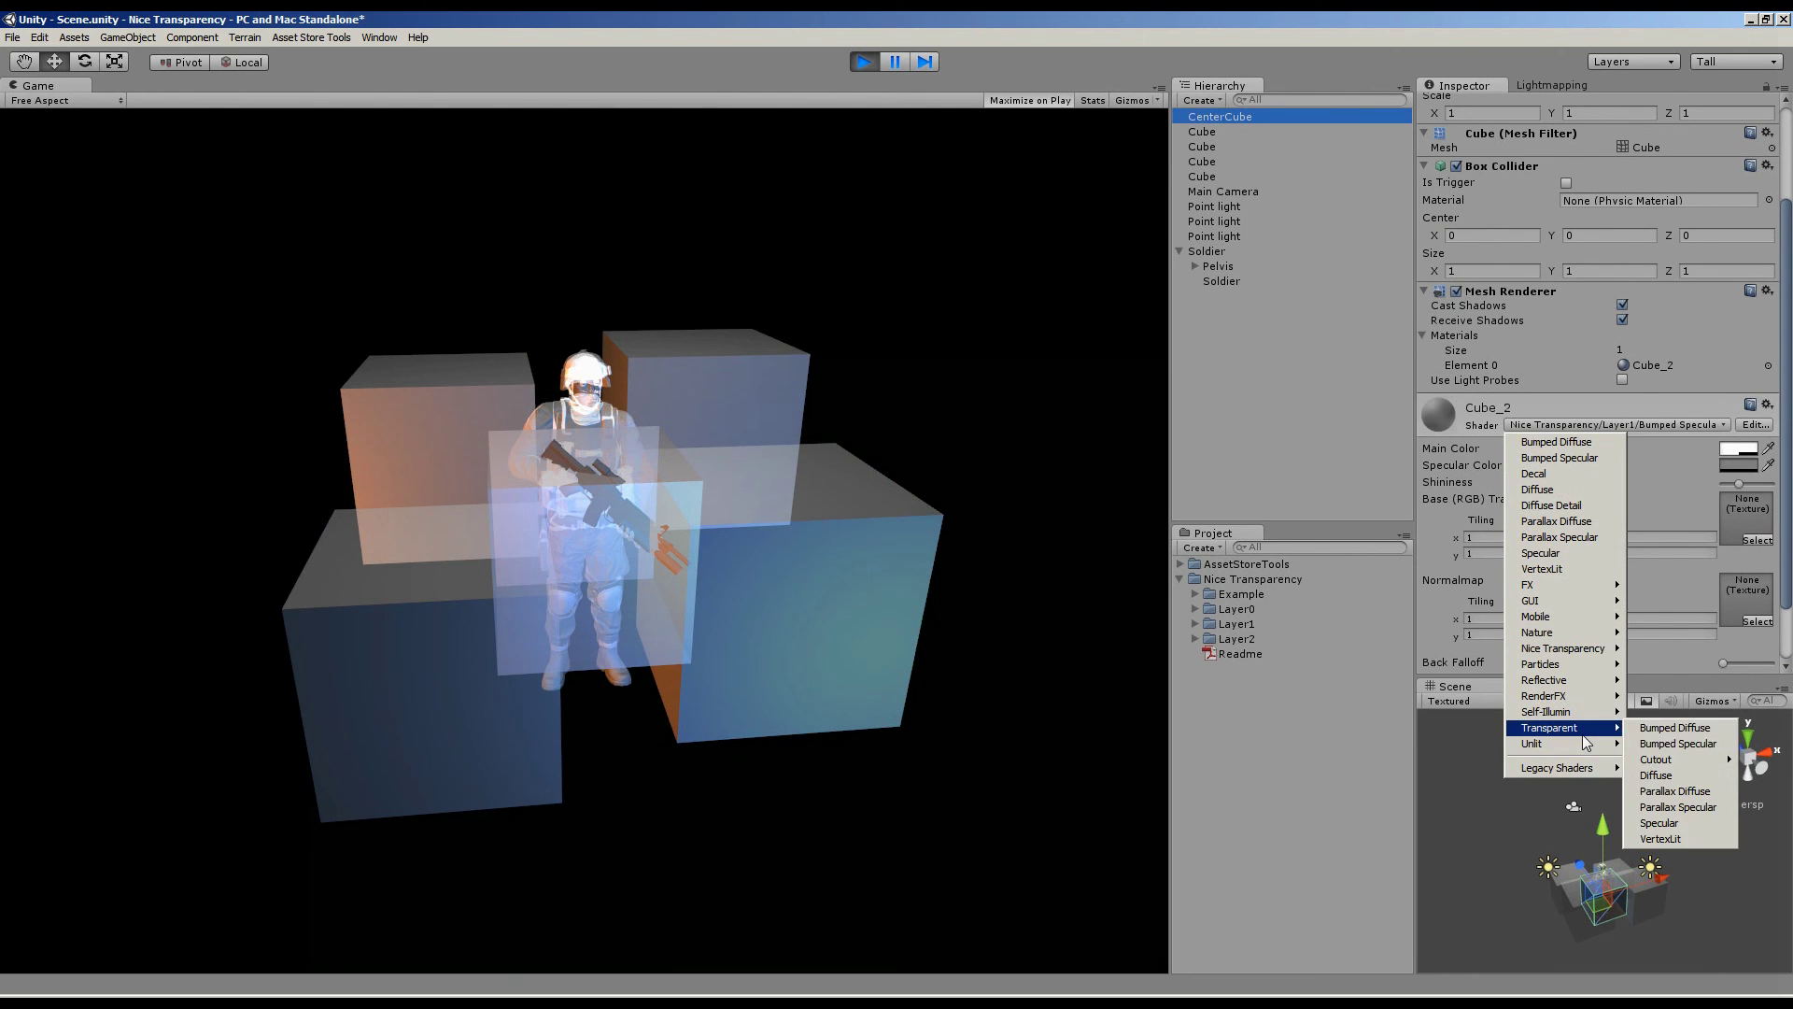
click(1690, 733)
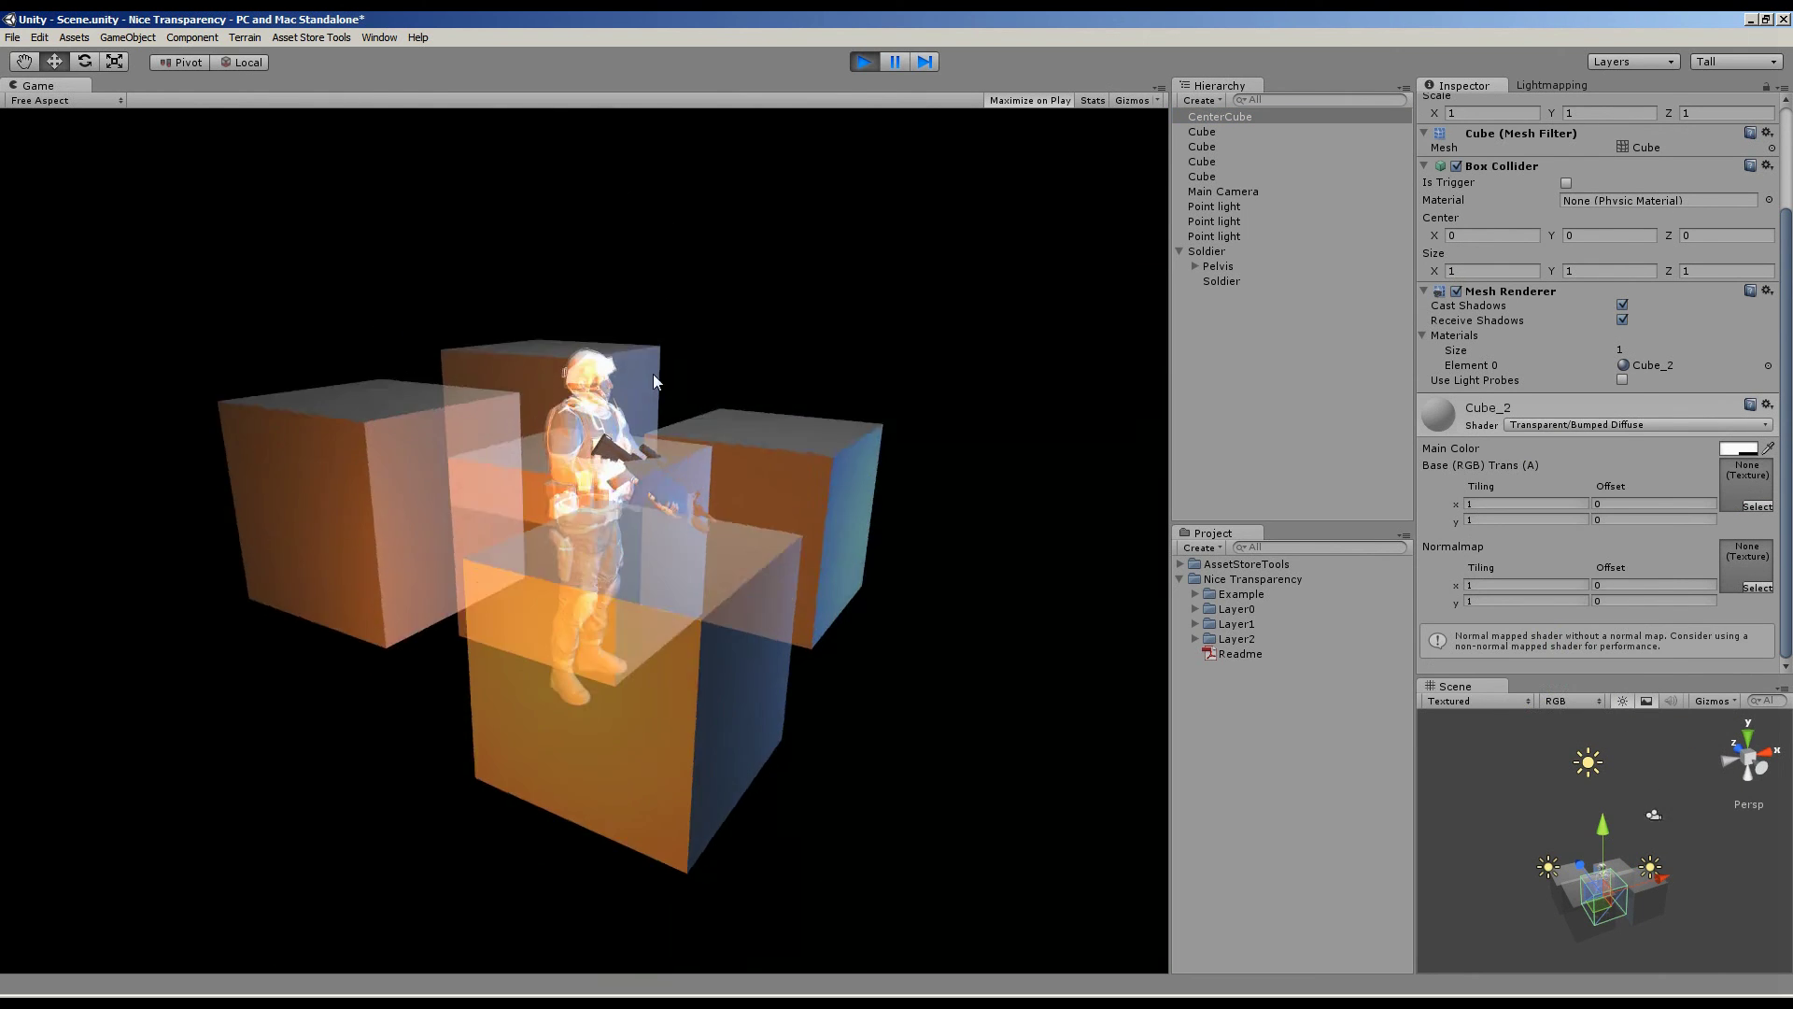
drag(417, 476, 235, 542)
drag(693, 429, 714, 532)
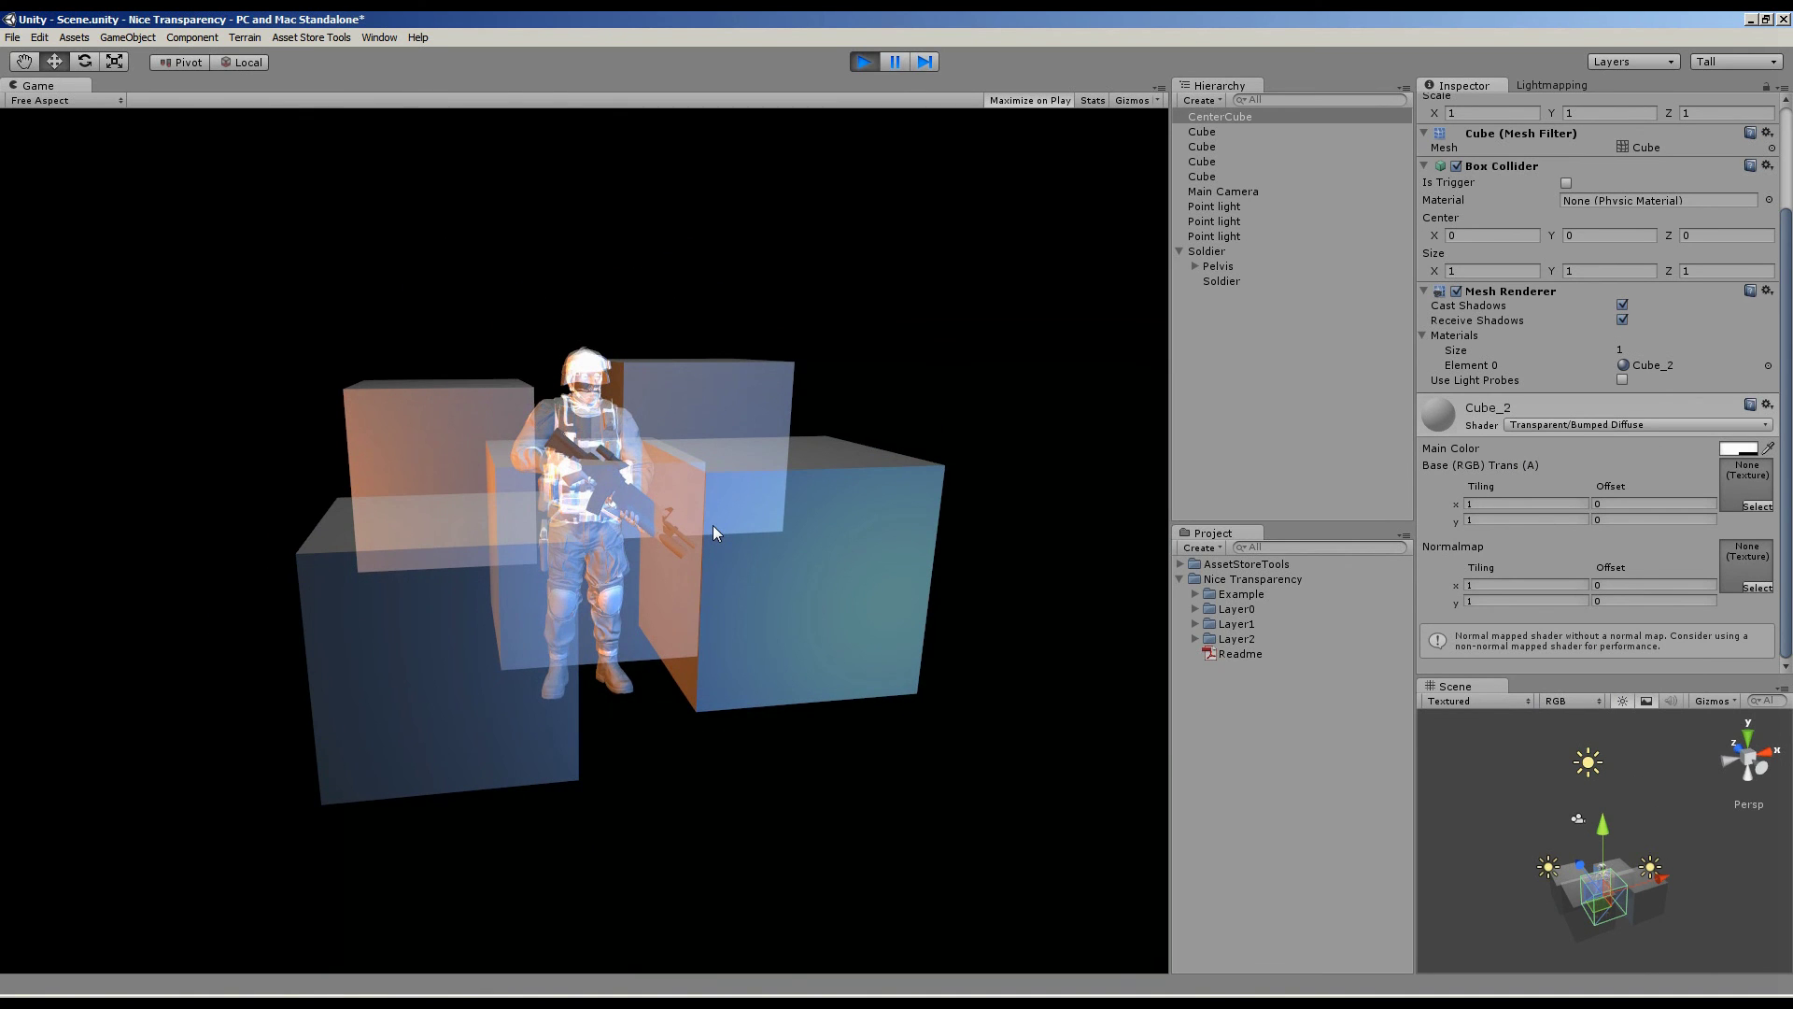